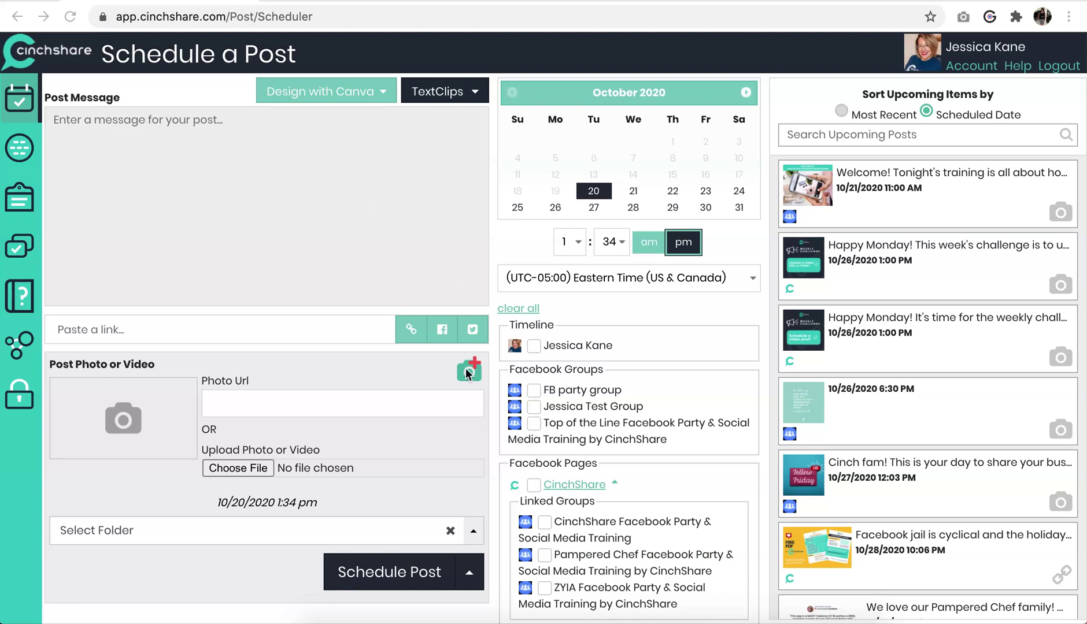
Open the extra-photos upload panel and browse to the Harbor Stay photo folders.
{"action": "left_click", "coordinate": [290, 301]}
{"action": "left_click", "coordinate": [471, 370]}
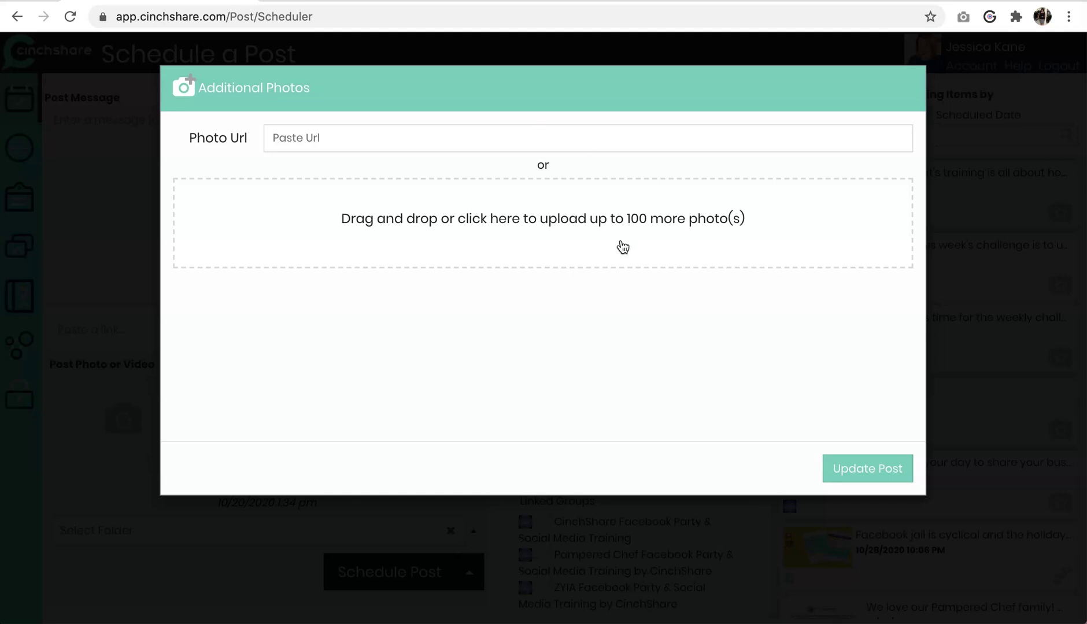
{"action": "left_click", "coordinate": [541, 221]}
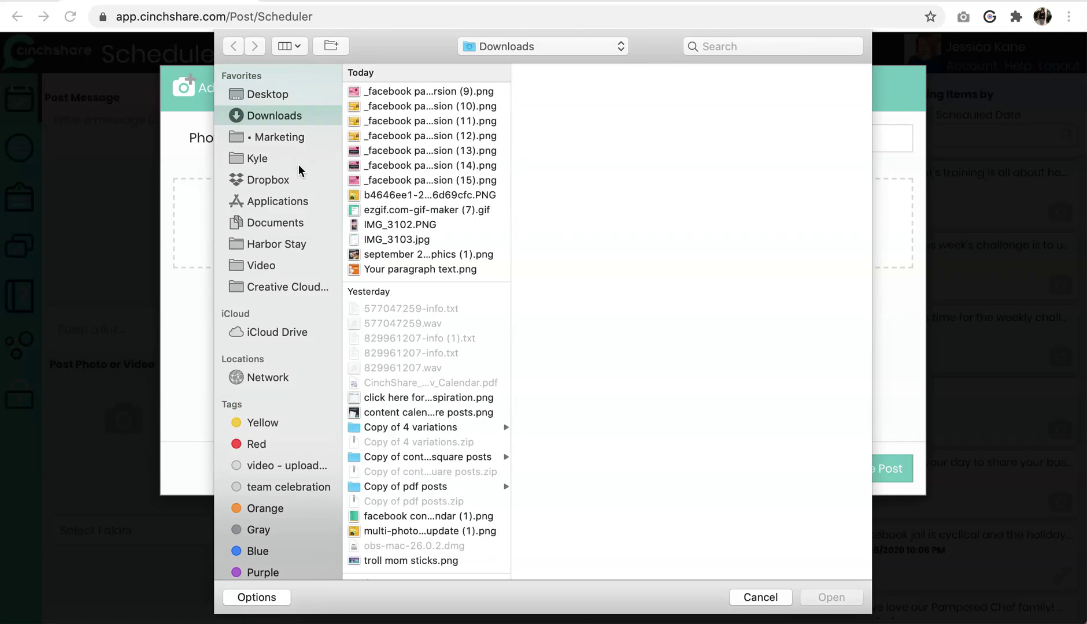
{"action": "left_click", "coordinate": [290, 246]}
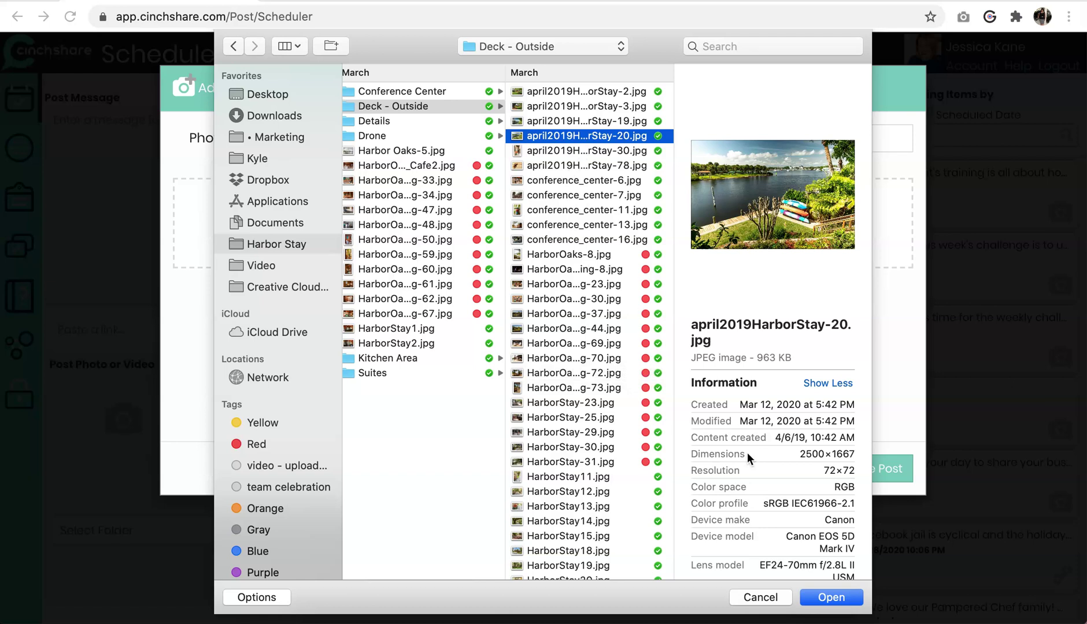
Check a photo's resolution and file size, then select every image in Deck - Outside.
{"action": "left_click_drag", "start_coordinate": [821, 470], "coordinate": [855, 471]}
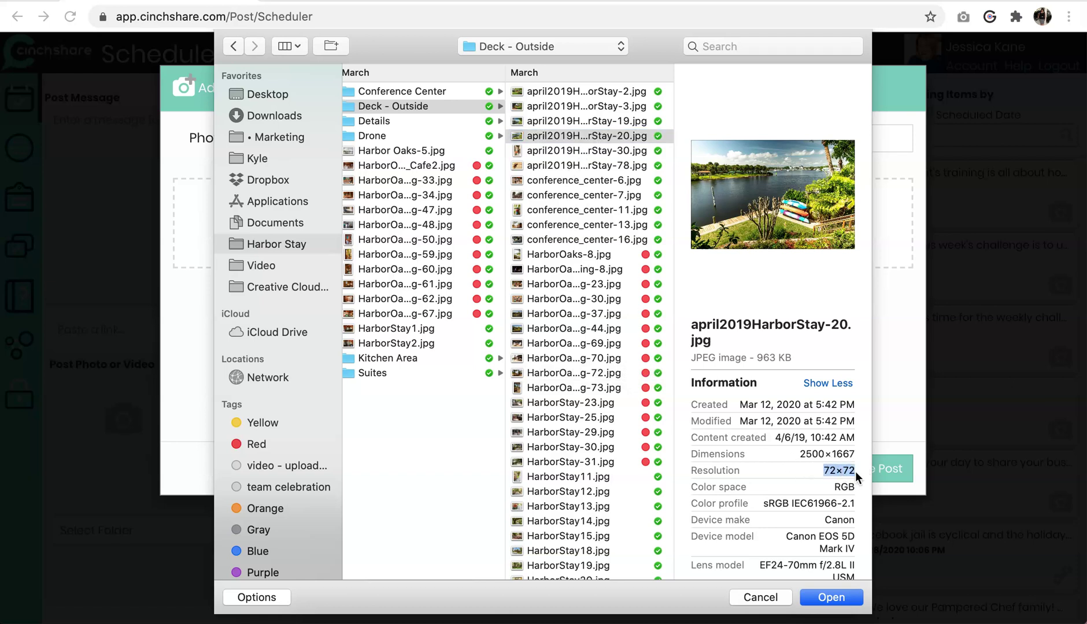
{"action": "left_click", "coordinate": [848, 471]}
{"action": "left_click_drag", "start_coordinate": [757, 358], "coordinate": [776, 357]}
{"action": "left_click", "coordinate": [405, 195]}
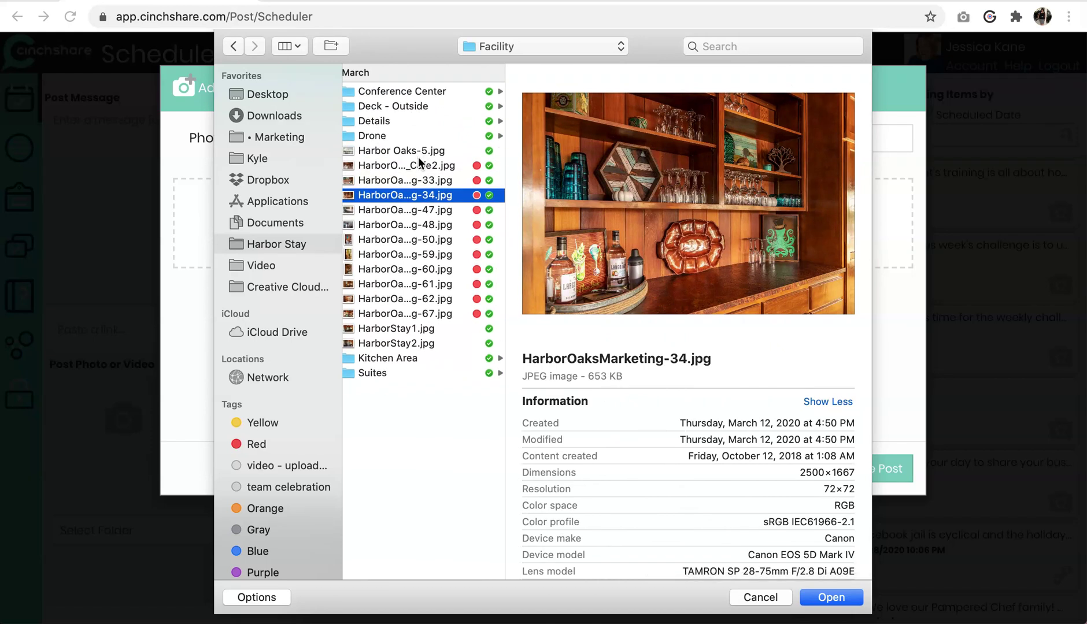
{"action": "left_click", "coordinate": [393, 106]}
{"action": "left_click", "coordinate": [605, 225]}
{"action": "key", "text": "super+a"}
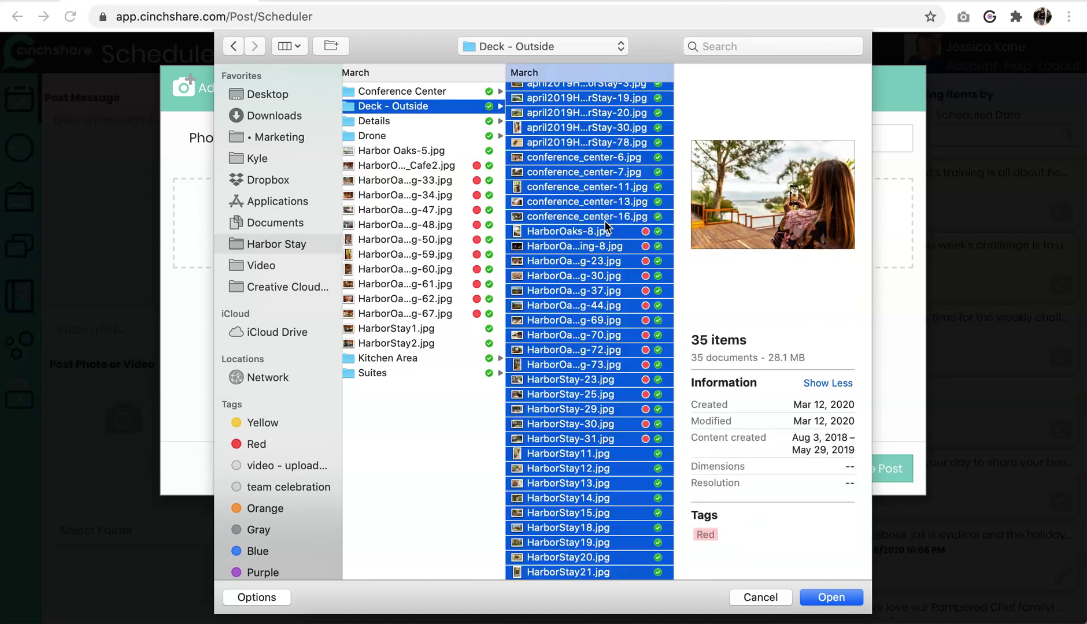
Upload all 35 selected photos and scroll through the numbered photo entries.
{"action": "left_click", "coordinate": [837, 600]}
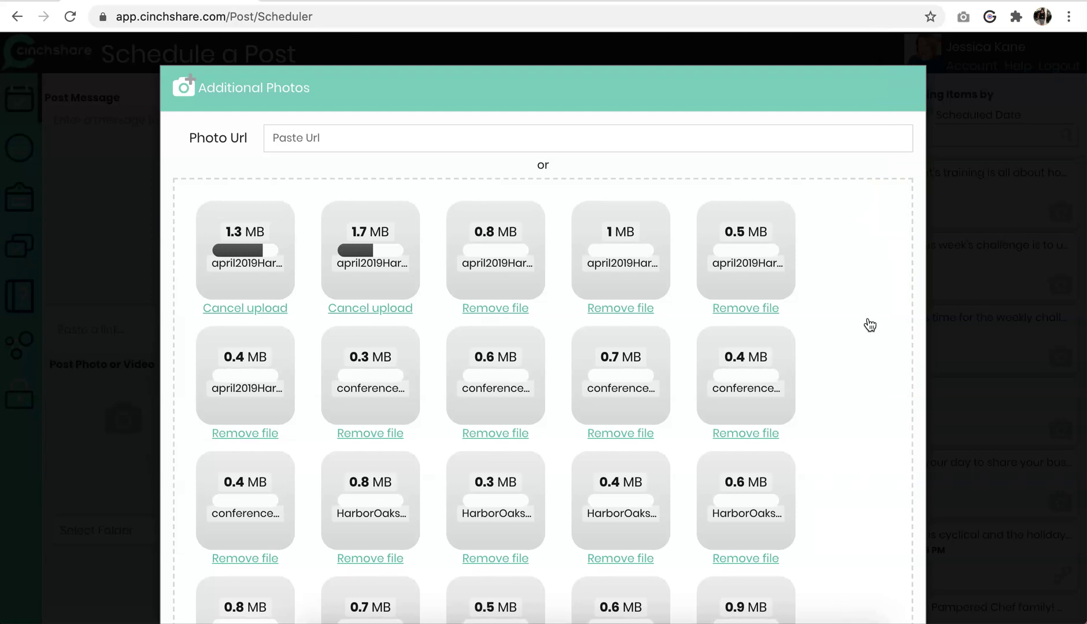
{"action": "scroll", "coordinate": [869, 325], "scroll_direction": "down", "scroll_amount": 10}
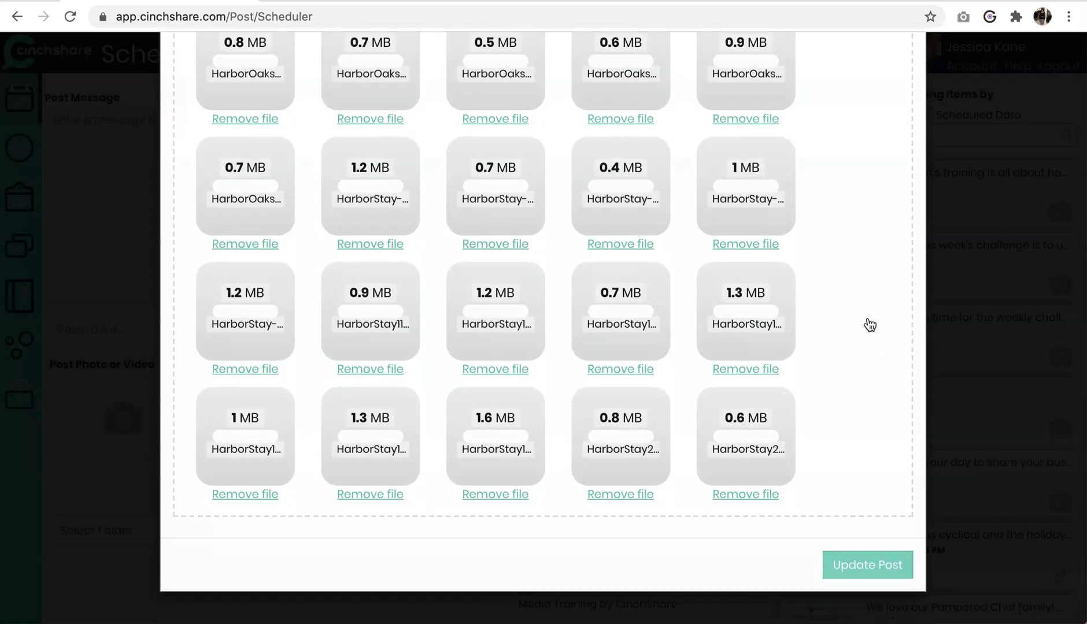
{"action": "scroll", "coordinate": [869, 325], "scroll_direction": "up", "scroll_amount": 10}
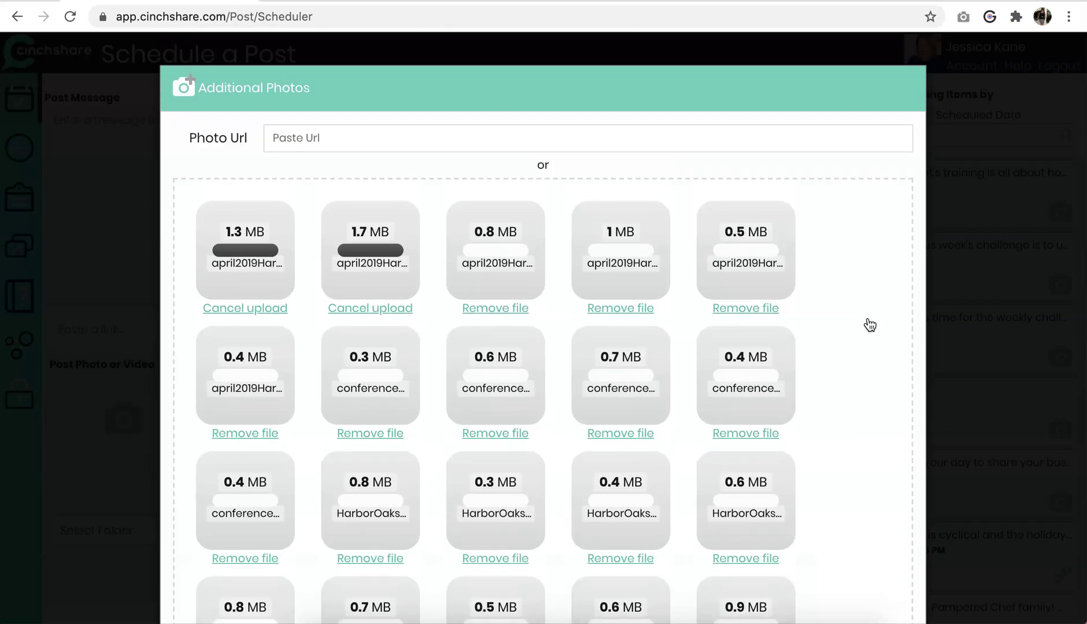
{"action": "scroll", "coordinate": [870, 325], "scroll_direction": "down", "scroll_amount": 10}
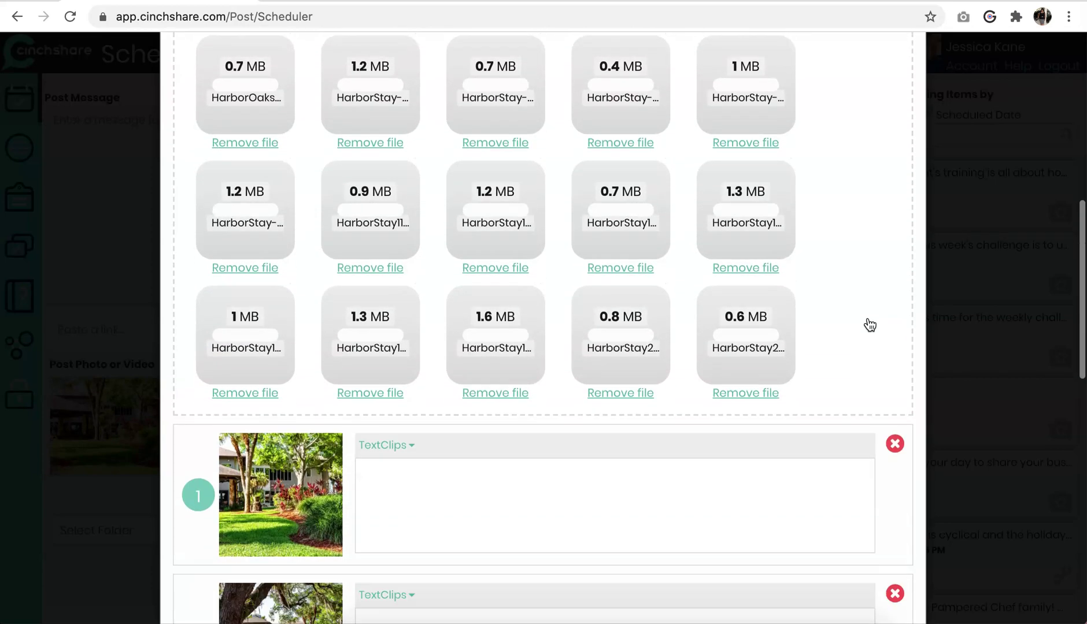
{"action": "scroll", "coordinate": [869, 325], "scroll_direction": "down", "scroll_amount": 10}
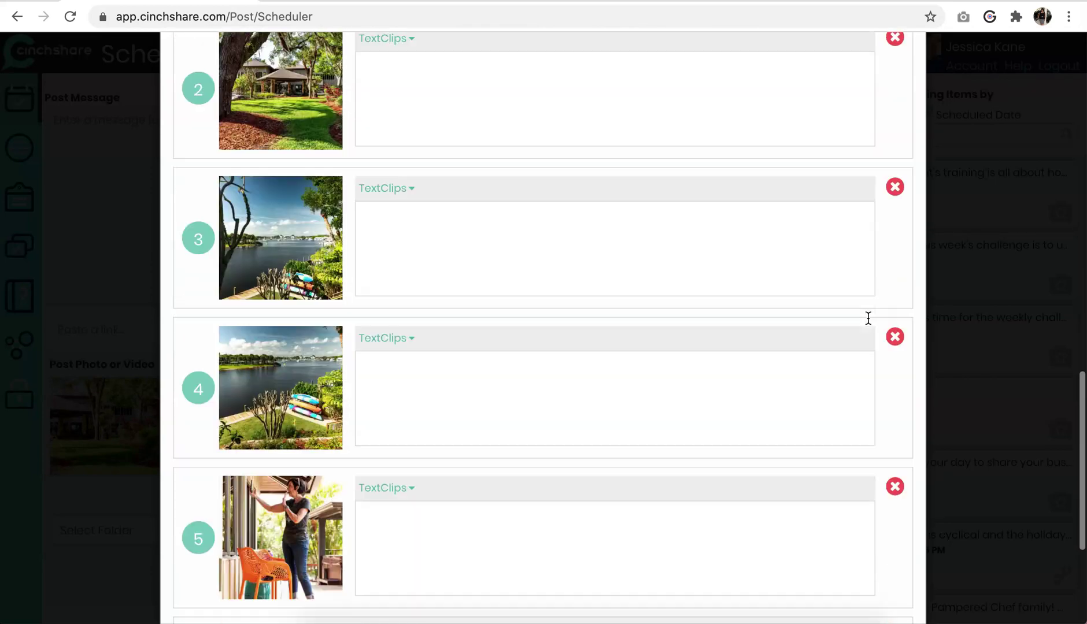
{"action": "scroll", "coordinate": [867, 318], "scroll_direction": "down", "scroll_amount": 5}
{"action": "scroll", "coordinate": [868, 317], "scroll_direction": "up", "scroll_amount": 10}
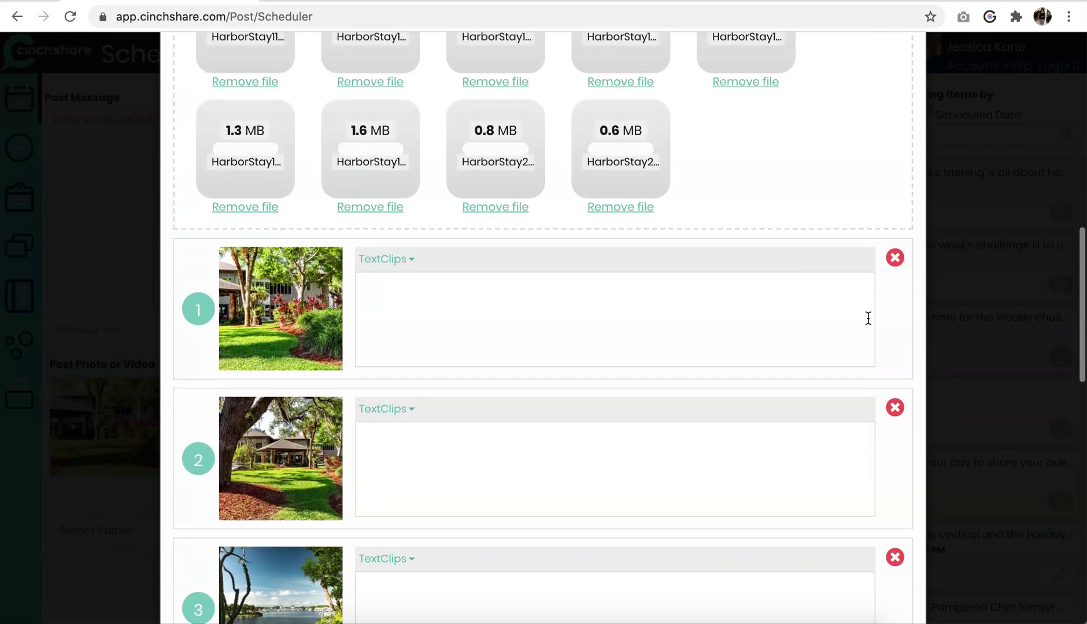
{"action": "scroll", "coordinate": [611, 334], "scroll_direction": "up", "scroll_amount": 2}
Place the cursor in photo 1's caption box to begin its caption.
{"action": "left_click", "coordinate": [599, 473]}
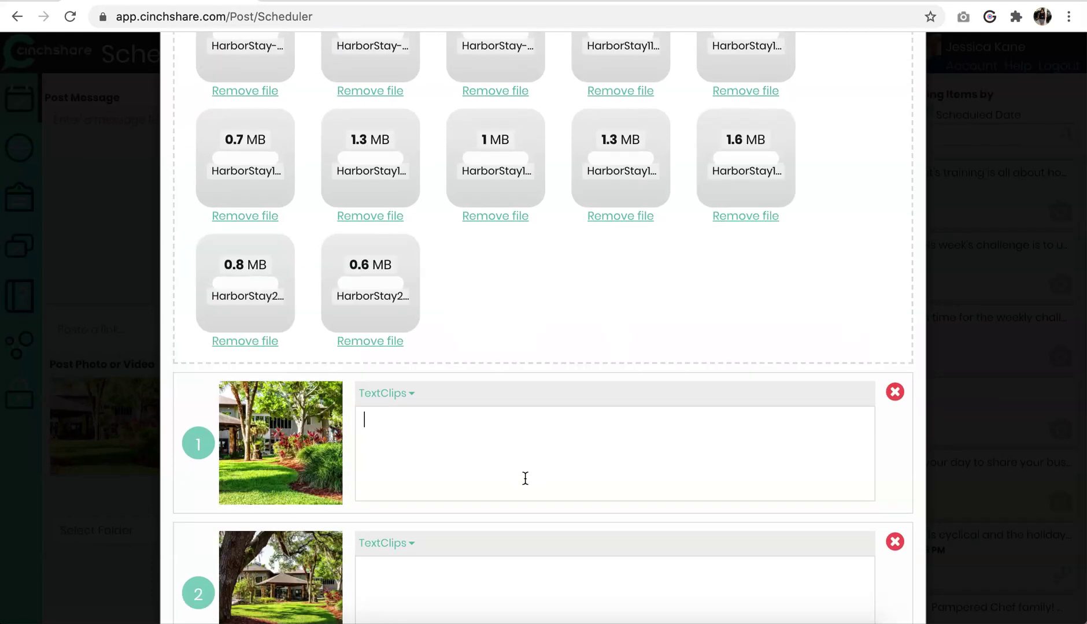
{"action": "scroll", "coordinate": [525, 478], "scroll_direction": "down", "scroll_amount": 5}
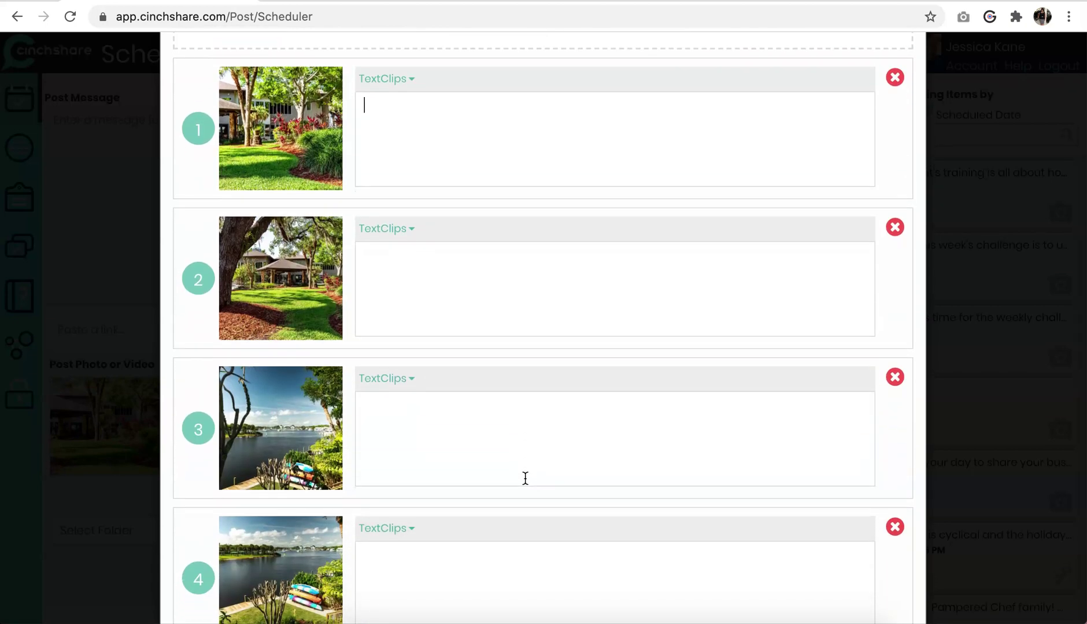
{"action": "left_click", "coordinate": [411, 120]}
Caption photo 1 with the party shop-link text clip under the line 'Love this retreat property!'.
{"action": "left_click", "coordinate": [404, 87]}
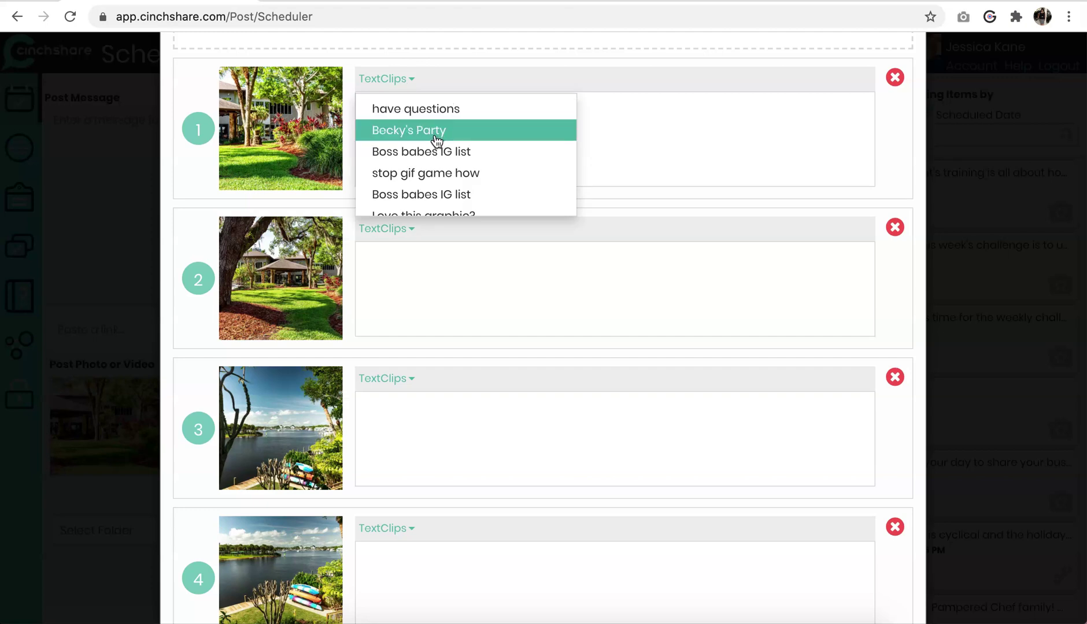
{"action": "left_click", "coordinate": [408, 128]}
{"action": "left_click", "coordinate": [481, 296]}
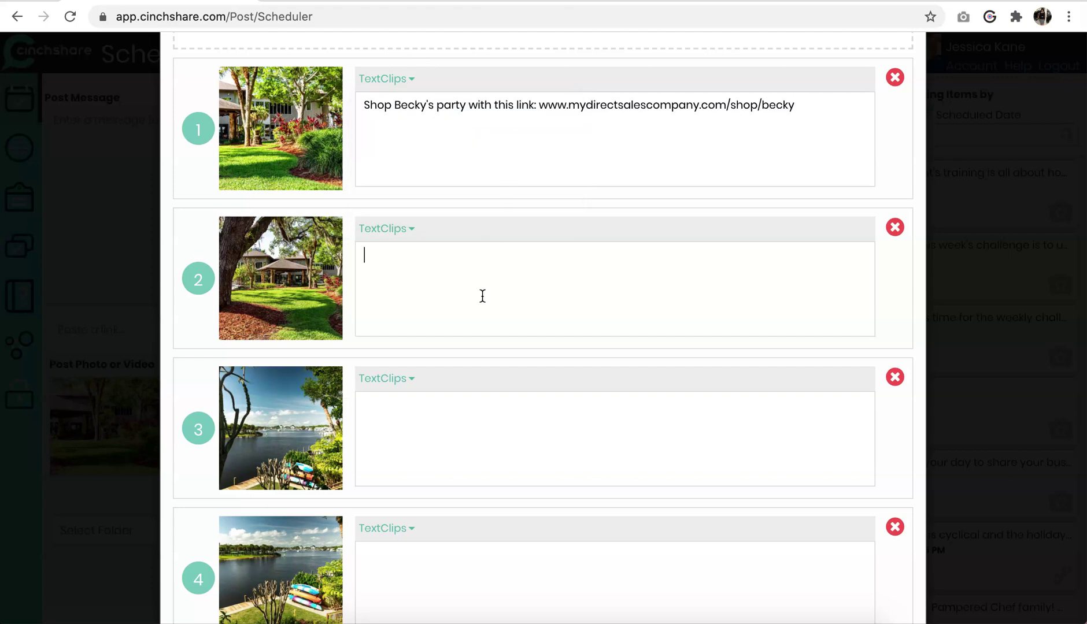
{"action": "left_click", "coordinate": [363, 105]}
{"action": "scroll", "coordinate": [569, 214], "scroll_direction": "up", "scroll_amount": 3}
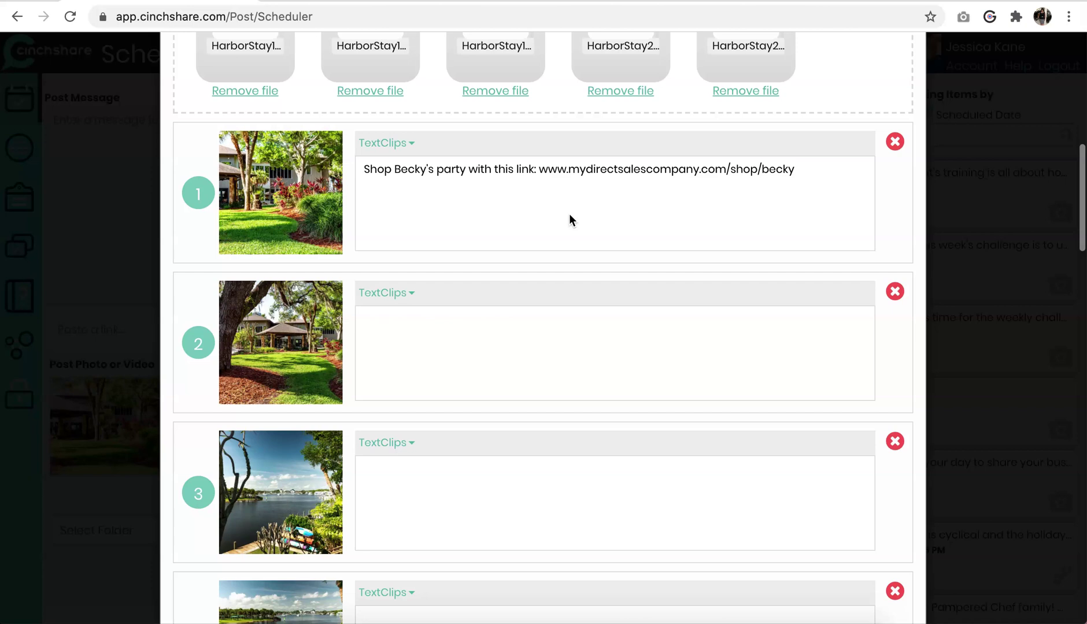
{"action": "scroll", "coordinate": [572, 222], "scroll_direction": "down", "scroll_amount": 2}
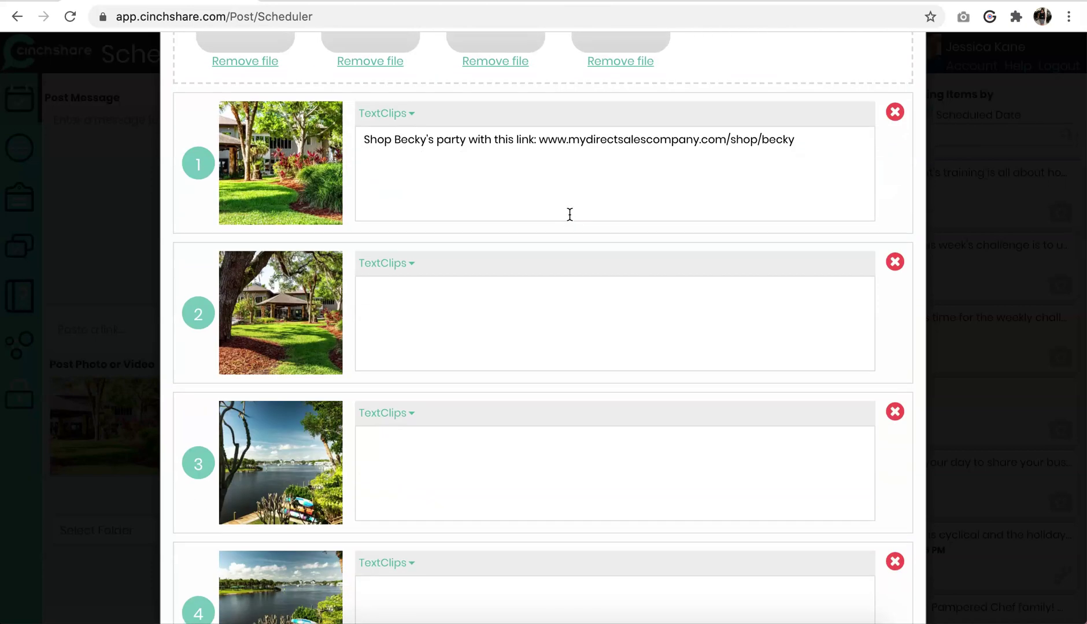
{"action": "type", "text": "Love this retreat property!"}
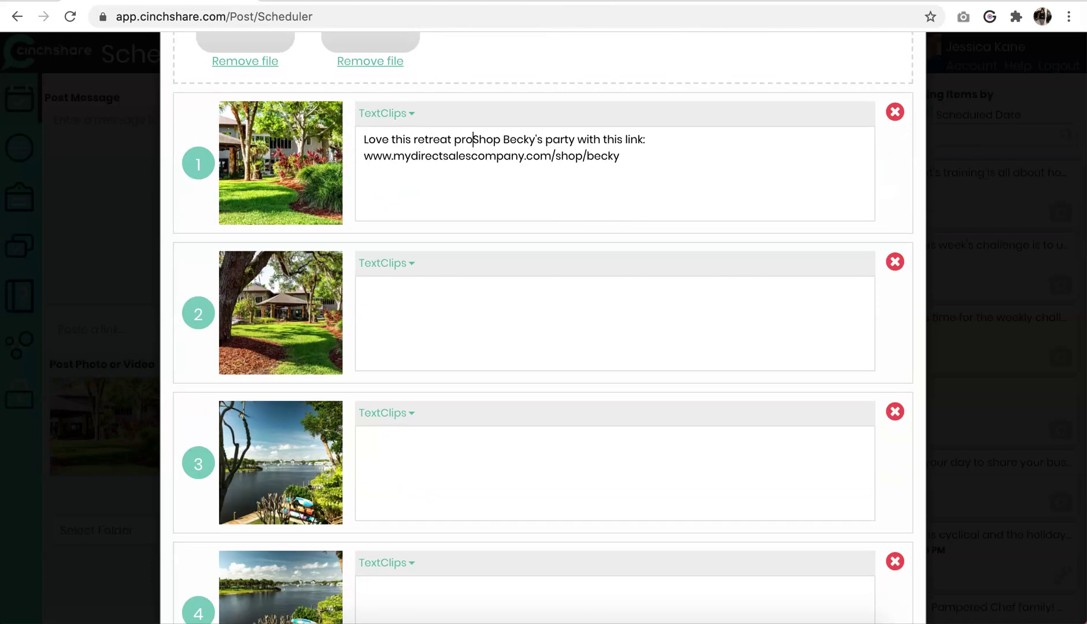
{"action": "key", "text": "Return"}
{"action": "key", "text": "Return"}
Caption photo 2 'Love this yard!' followed by 'Shop now at shop.com/me'.
{"action": "left_click", "coordinate": [508, 321]}
{"action": "type", "text": "Love this yard!"}
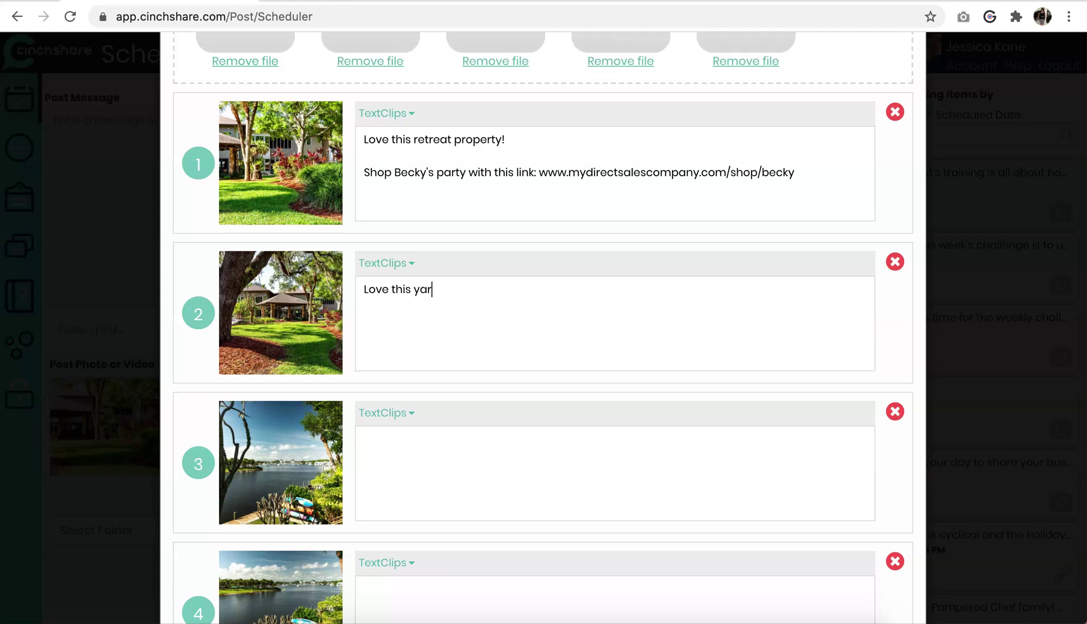
{"action": "key", "text": "Return"}
{"action": "key", "text": "Return"}
{"action": "type", "text": "Shop now at shop.com/me"}
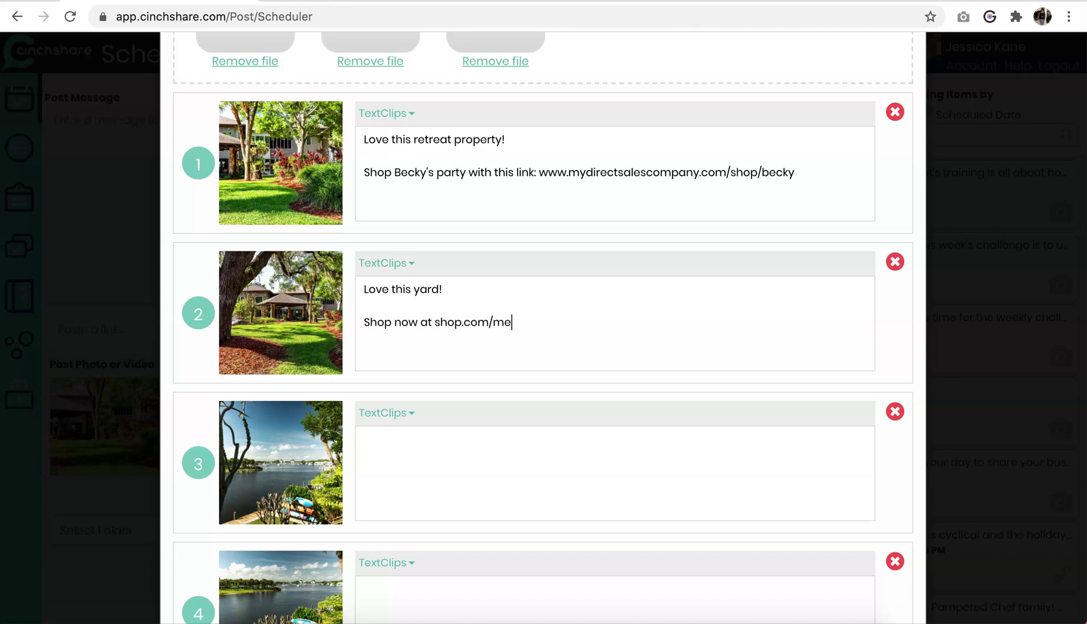
{"action": "scroll", "coordinate": [651, 446], "scroll_direction": "down", "scroll_amount": 20}
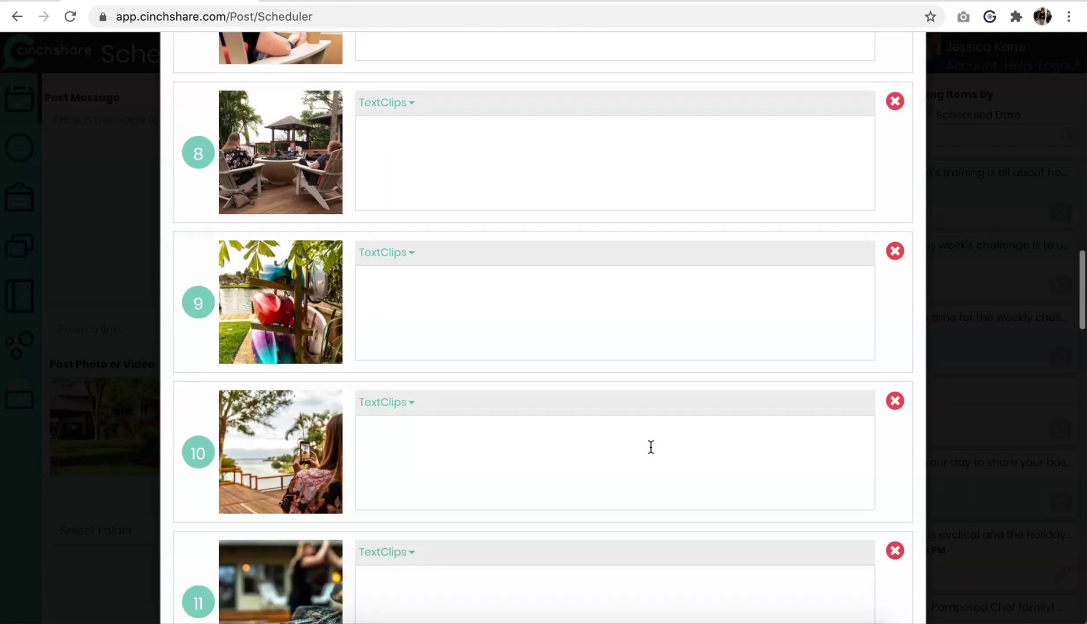
Remove the sandal photo from the post's photo set.
{"action": "scroll", "coordinate": [651, 446], "scroll_direction": "down", "scroll_amount": 5}
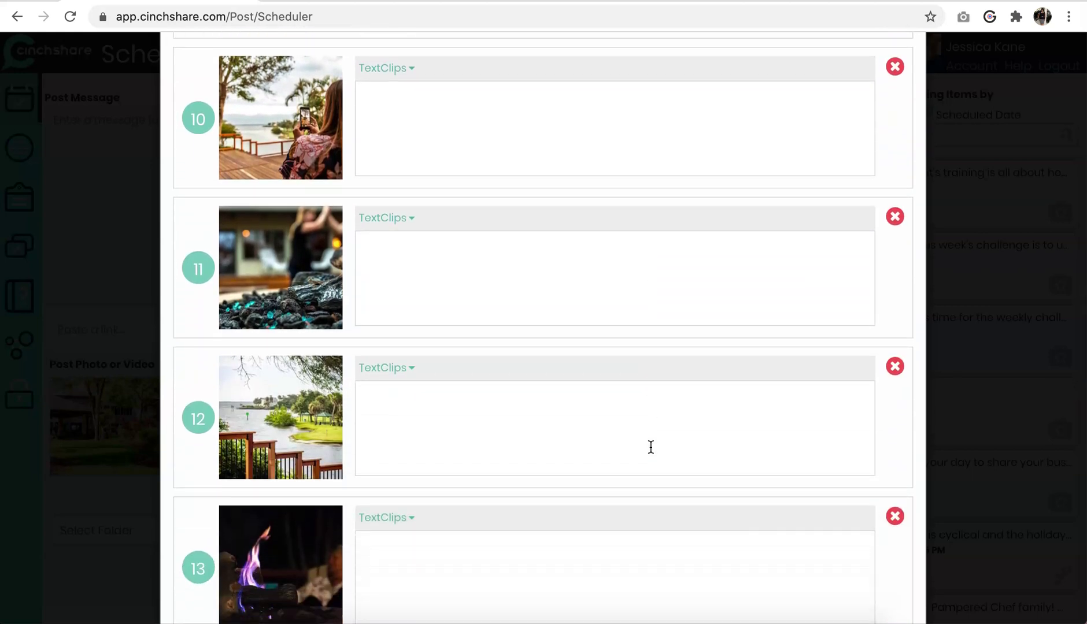
{"action": "scroll", "coordinate": [650, 446], "scroll_direction": "up", "scroll_amount": 4}
{"action": "scroll", "coordinate": [650, 447], "scroll_direction": "up", "scroll_amount": 12}
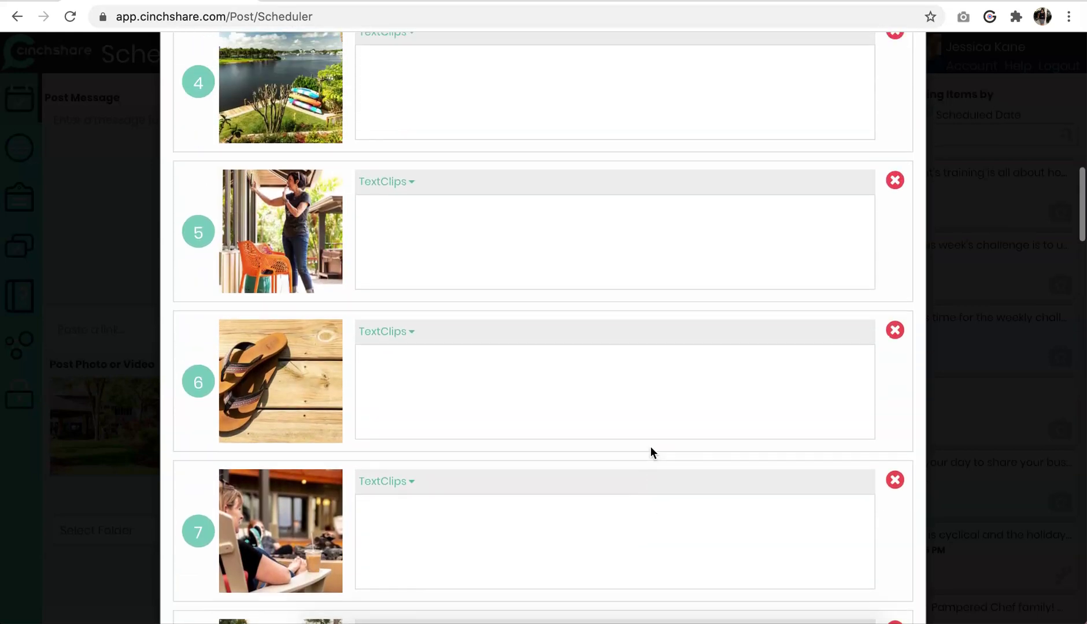
{"action": "left_click", "coordinate": [895, 331]}
{"action": "scroll", "coordinate": [428, 266], "scroll_direction": "up", "scroll_amount": 10}
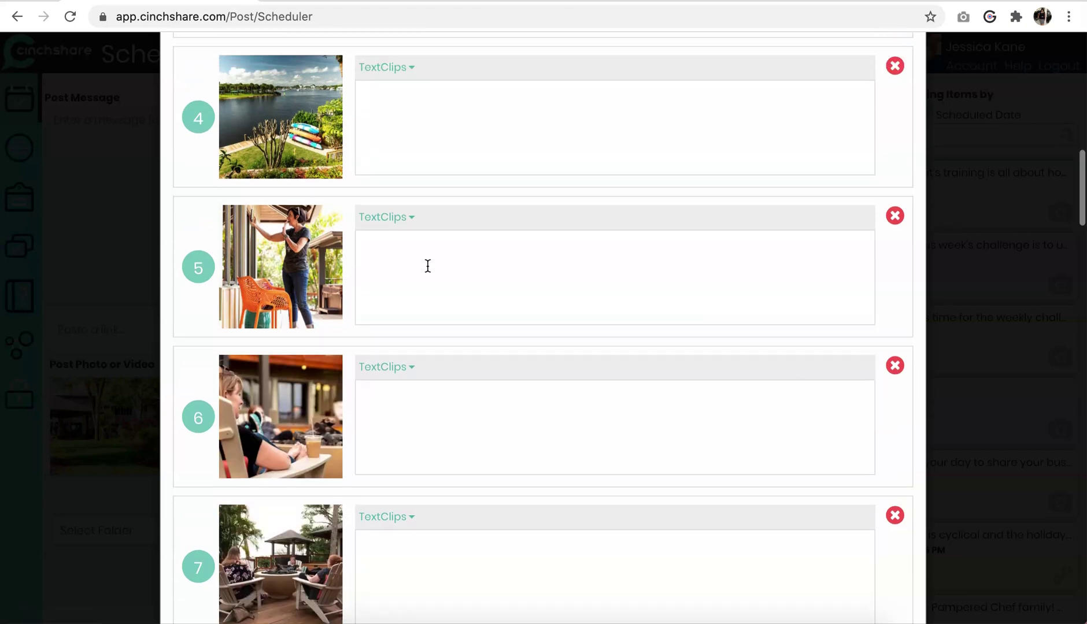
{"action": "scroll", "coordinate": [428, 269], "scroll_direction": "up", "scroll_amount": 4}
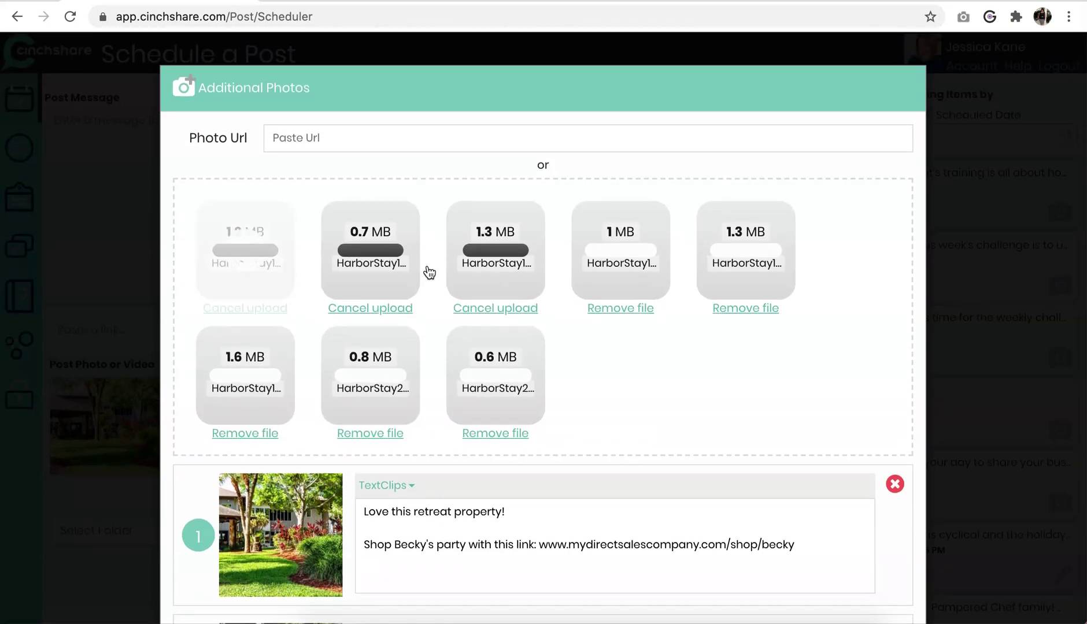
{"action": "scroll", "coordinate": [428, 272], "scroll_direction": "down", "scroll_amount": 9}
{"action": "scroll", "coordinate": [428, 269], "scroll_direction": "down", "scroll_amount": 2}
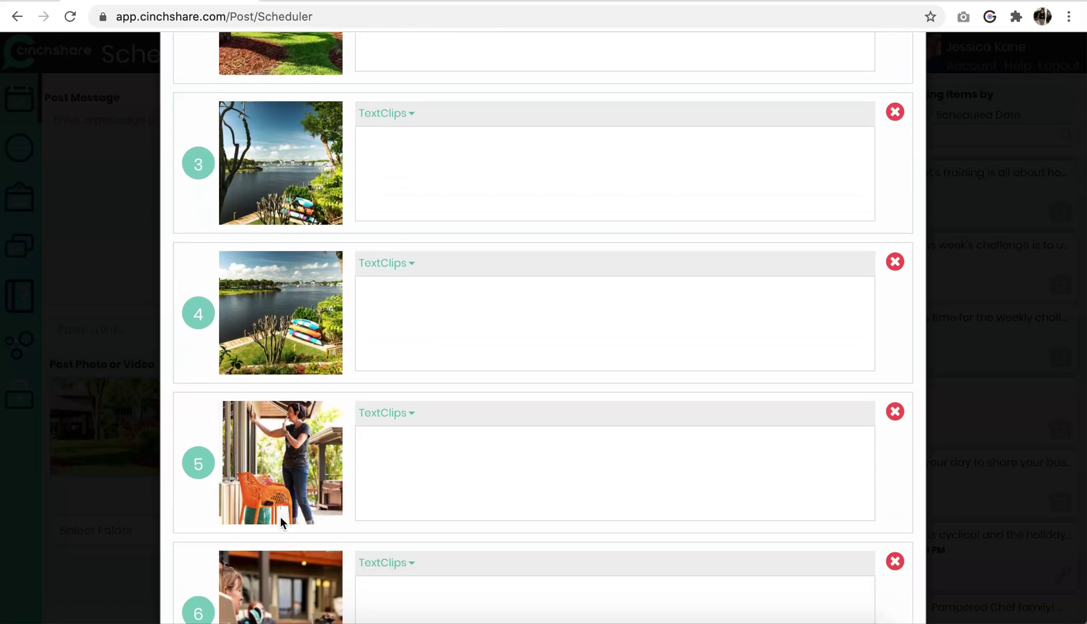
{"action": "scroll", "coordinate": [306, 233], "scroll_direction": "up", "scroll_amount": 12}
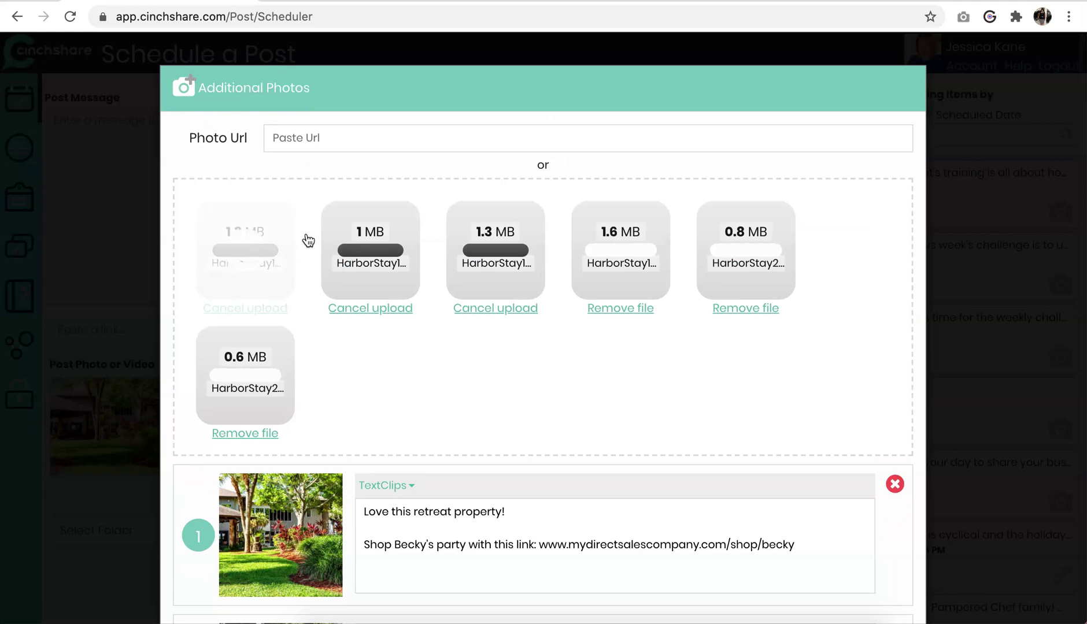
{"action": "scroll", "coordinate": [308, 240], "scroll_direction": "down", "scroll_amount": 7}
Move the woman-at-the-window photo from slot 4 to slot 5, then review all 34 entries.
{"action": "left_click_drag", "start_coordinate": [289, 247], "coordinate": [249, 469]}
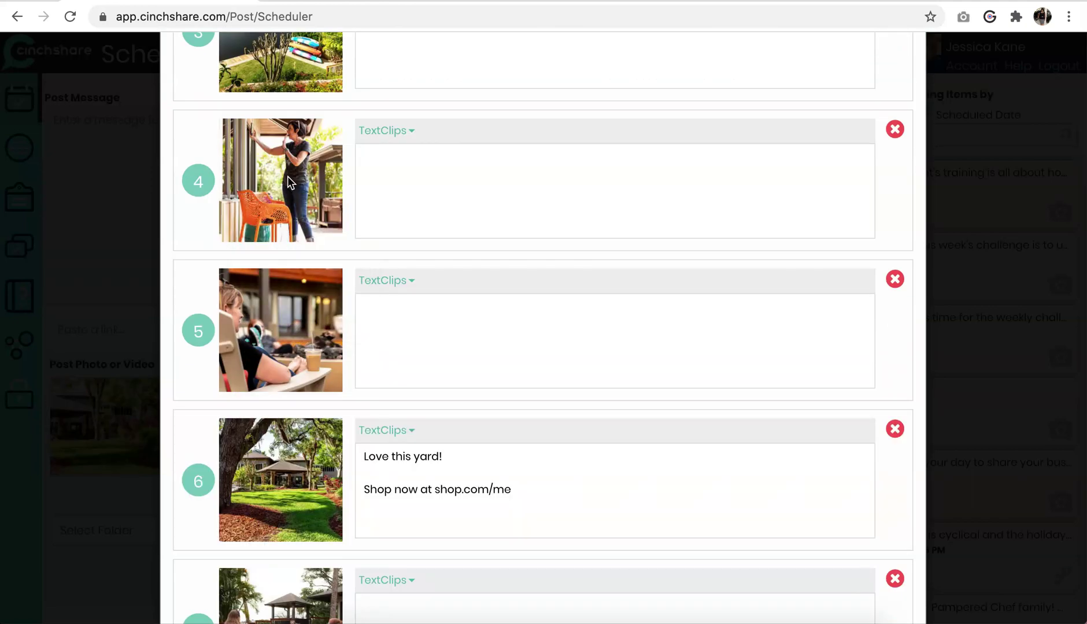
{"action": "left_click_drag", "start_coordinate": [270, 172], "coordinate": [263, 287]}
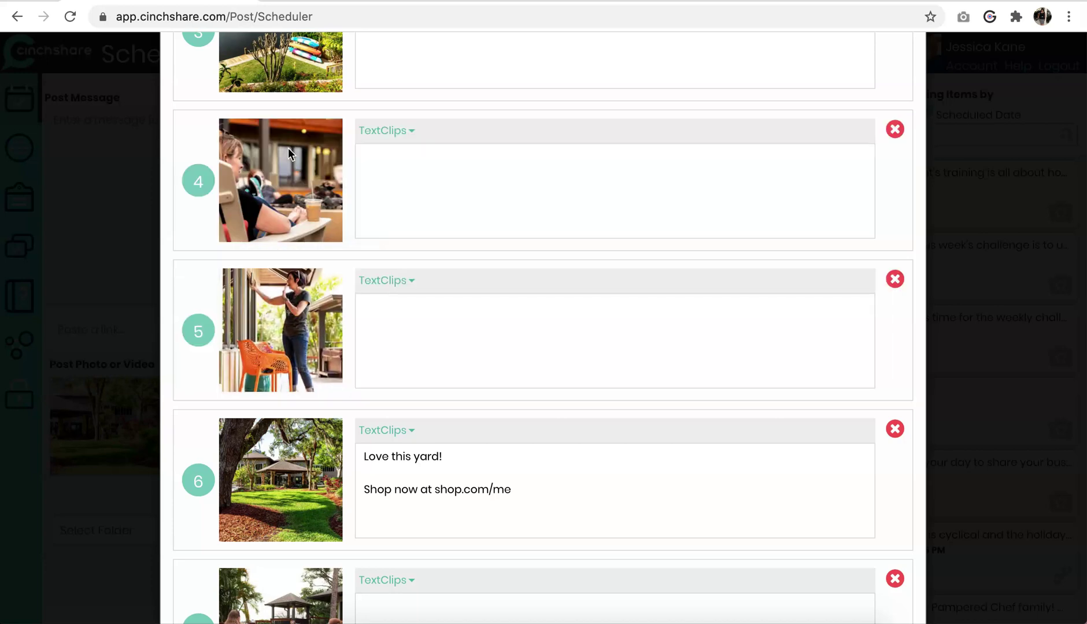
{"action": "scroll", "coordinate": [288, 148], "scroll_direction": "up", "scroll_amount": 4}
{"action": "scroll", "coordinate": [288, 148], "scroll_direction": "up", "scroll_amount": 8}
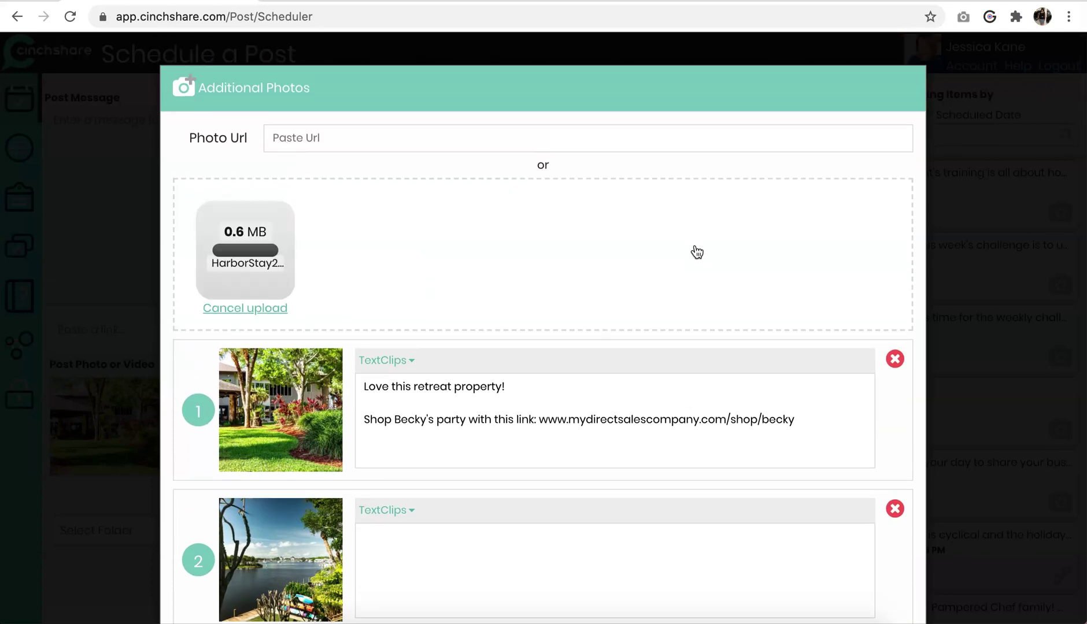
{"action": "scroll", "coordinate": [697, 252], "scroll_direction": "down", "scroll_amount": 15}
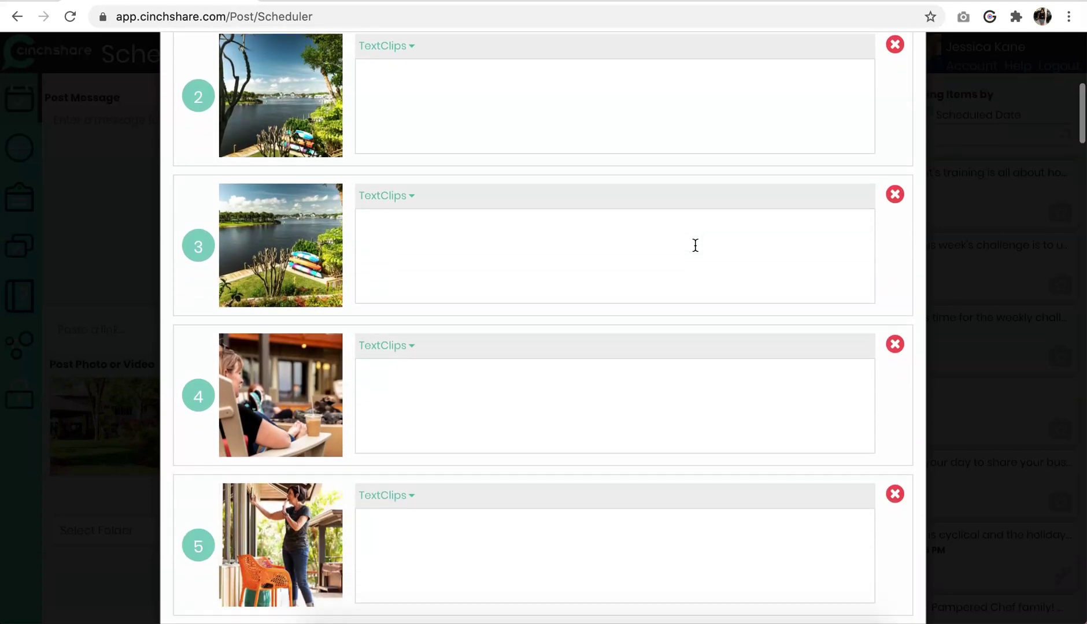
{"action": "scroll", "coordinate": [694, 245], "scroll_direction": "down", "scroll_amount": 20}
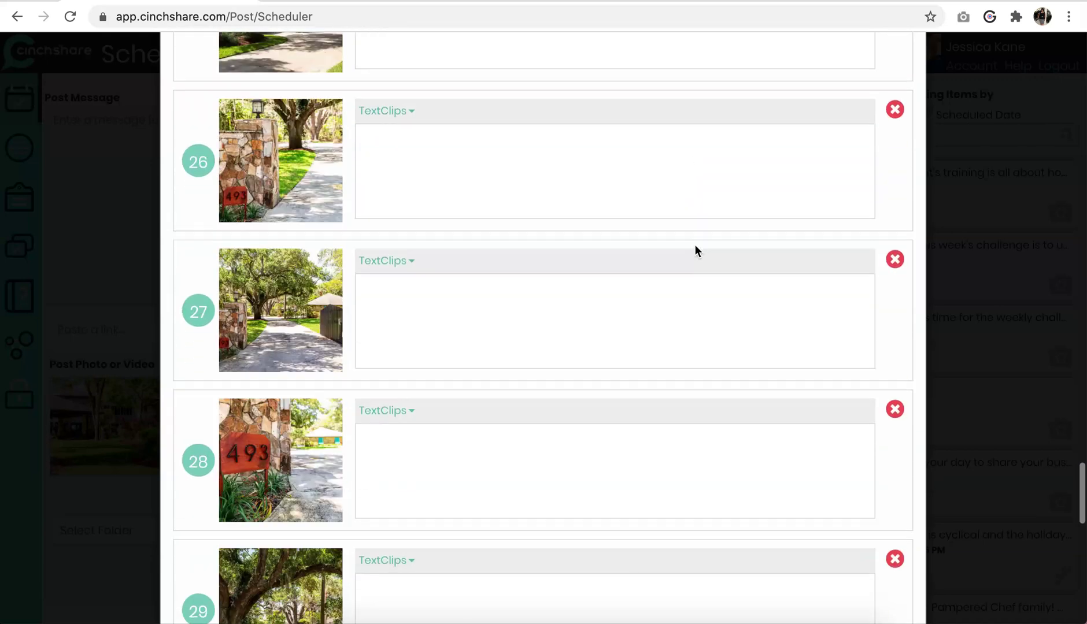
{"action": "scroll", "coordinate": [695, 244], "scroll_direction": "up", "scroll_amount": 20}
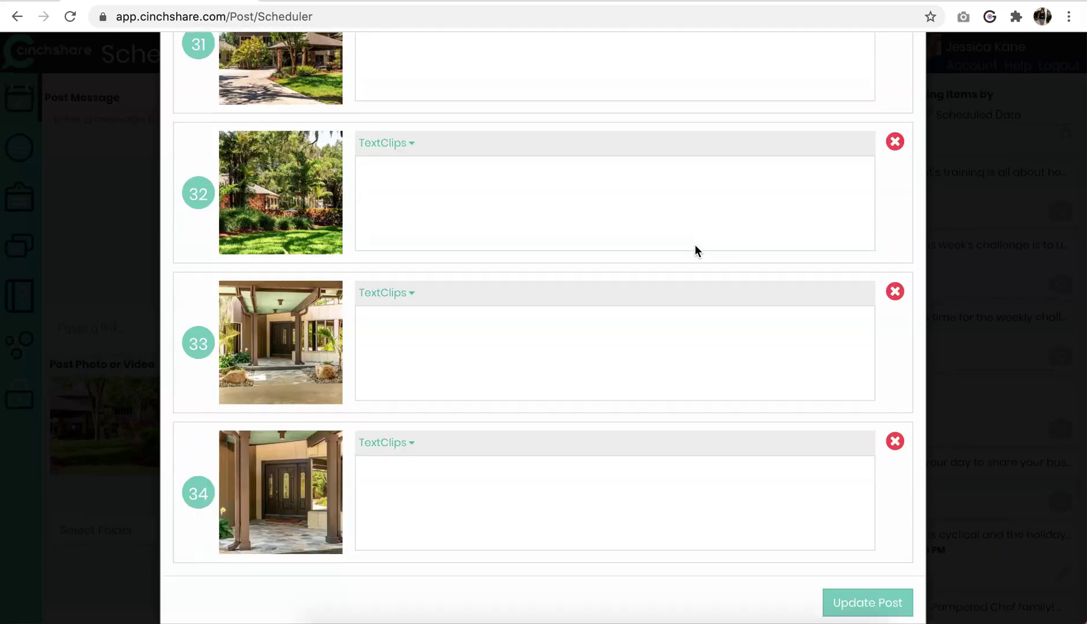
{"action": "scroll", "coordinate": [695, 245], "scroll_direction": "up", "scroll_amount": 3}
{"action": "scroll", "coordinate": [695, 245], "scroll_direction": "down", "scroll_amount": 20}
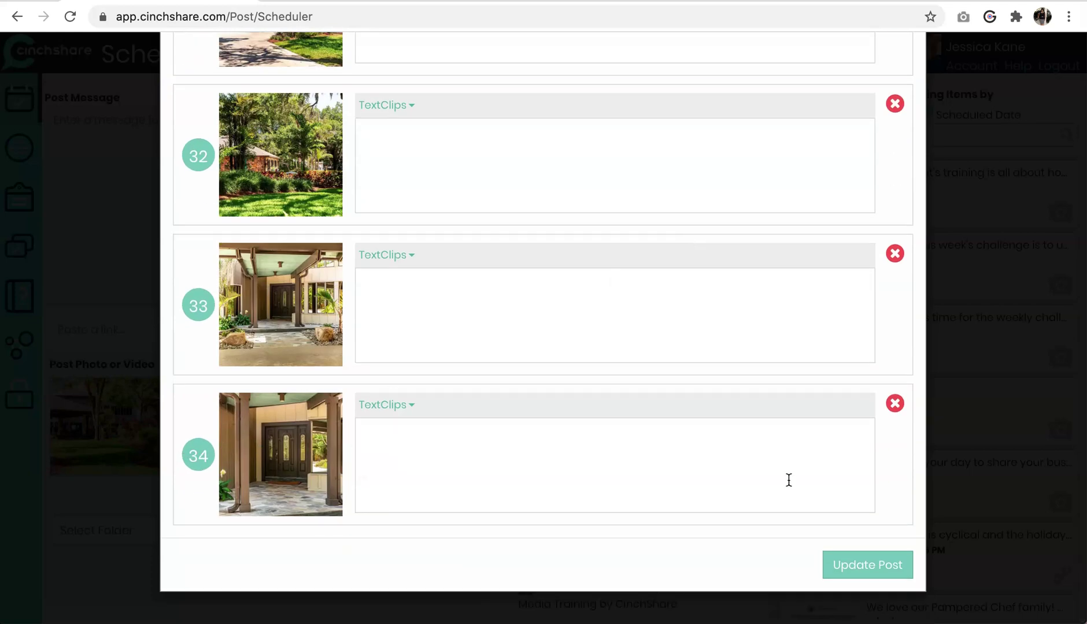
Save the photo set and write the message 'Post description here :) Excited for this facebook party tonight! Shop these necklace'.
{"action": "left_click", "coordinate": [862, 573]}
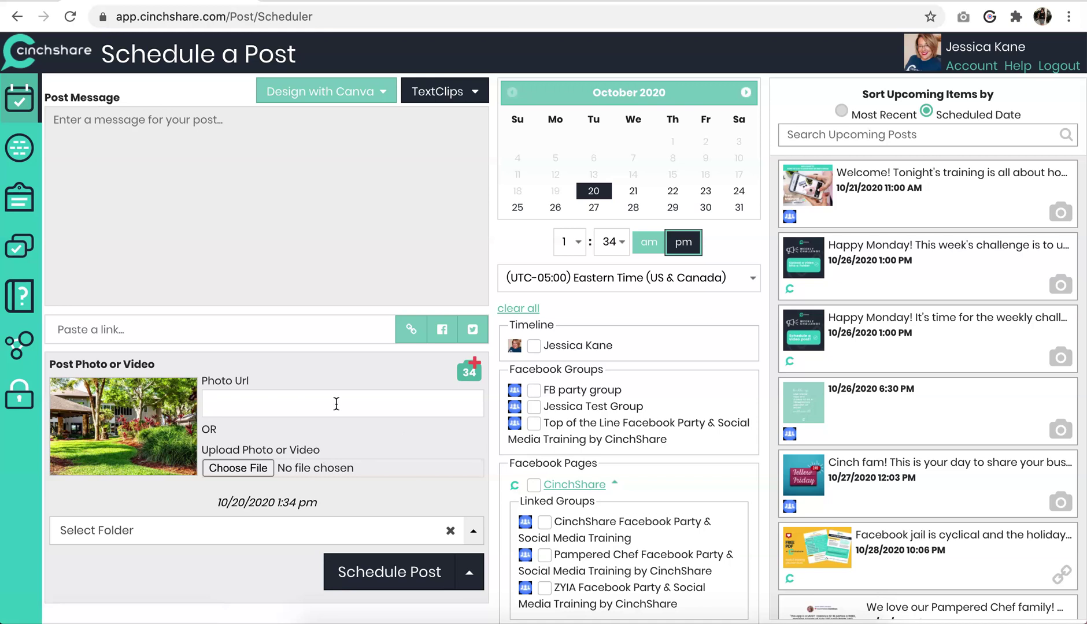
{"action": "left_click", "coordinate": [265, 147]}
{"action": "type", "text": "Post description here :) Excited for this"}
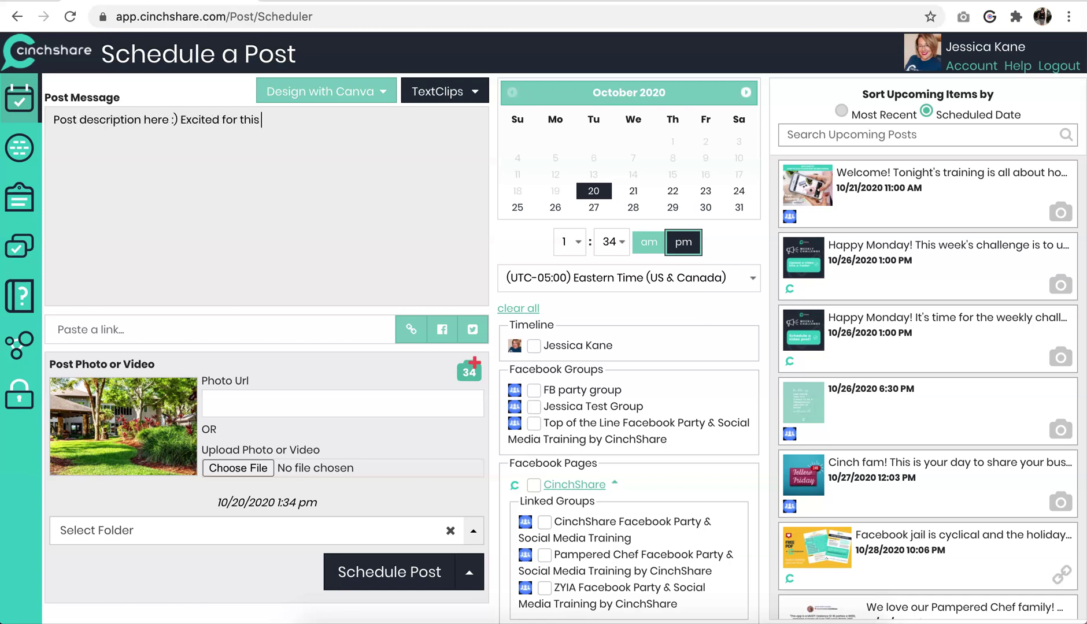
{"action": "type", "text": " facebook party tonight! Shop these necklaces."}
Target FB party group and schedule the post for 1:45 pm on 10/20/2020.
{"action": "left_click", "coordinate": [534, 390]}
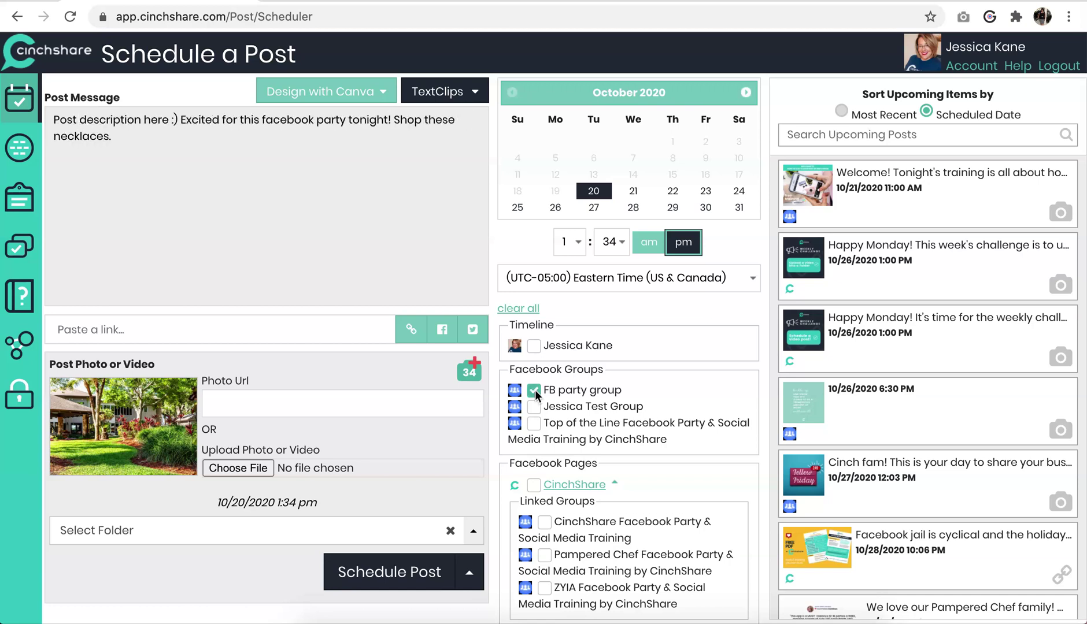
{"action": "left_click", "coordinate": [611, 243]}
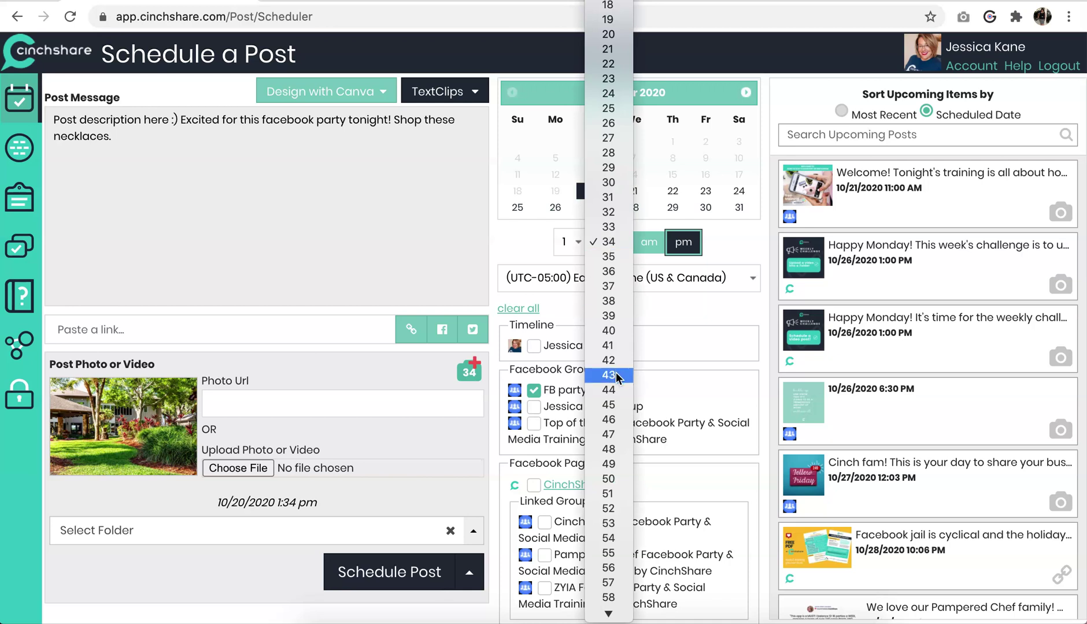
{"action": "left_click", "coordinate": [616, 404]}
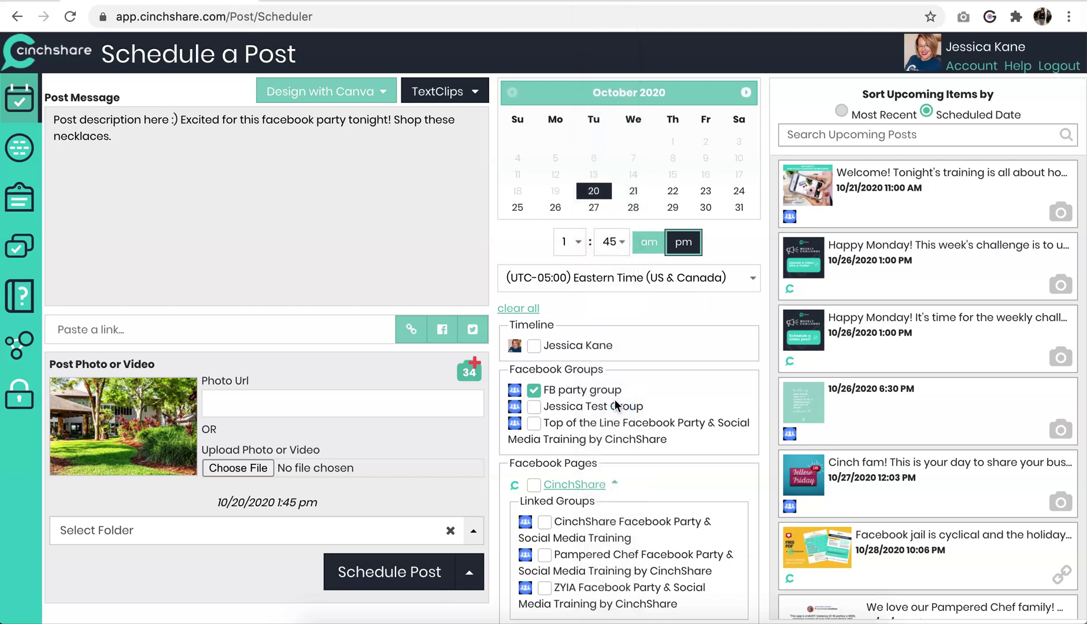
{"action": "scroll", "coordinate": [615, 399], "scroll_direction": "down", "scroll_amount": 3}
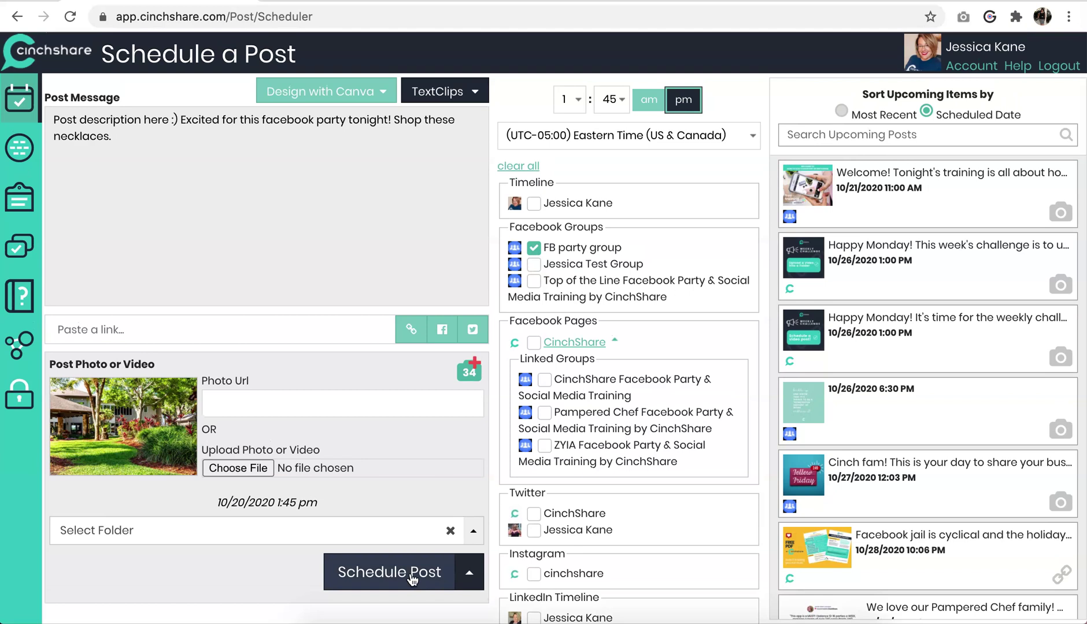
{"action": "left_click", "coordinate": [412, 579]}
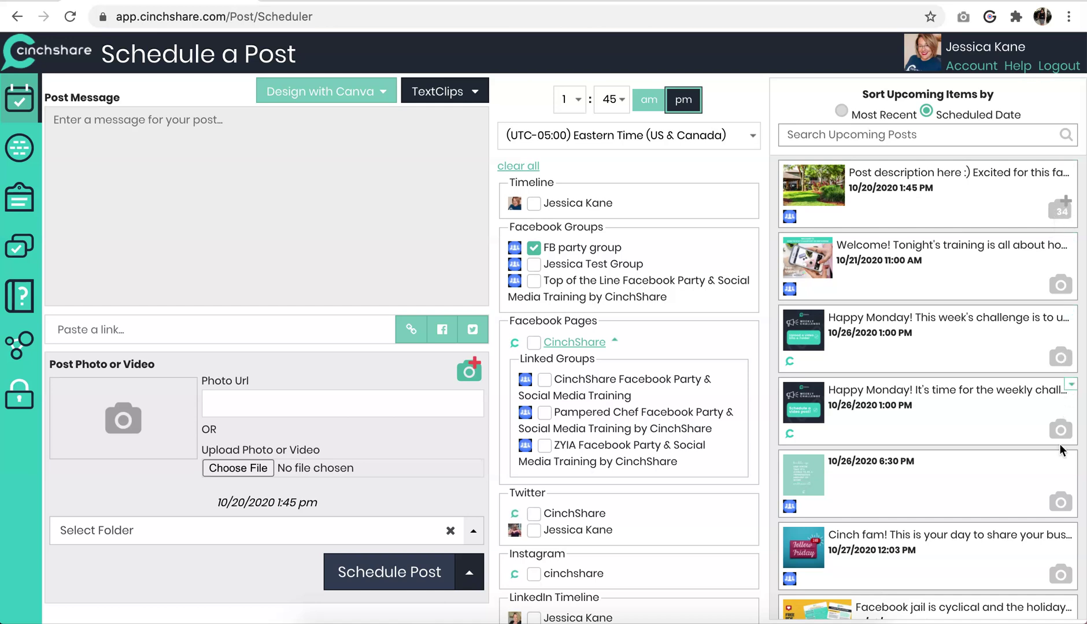
{"action": "scroll", "coordinate": [1059, 443], "scroll_direction": "down", "scroll_amount": 15}
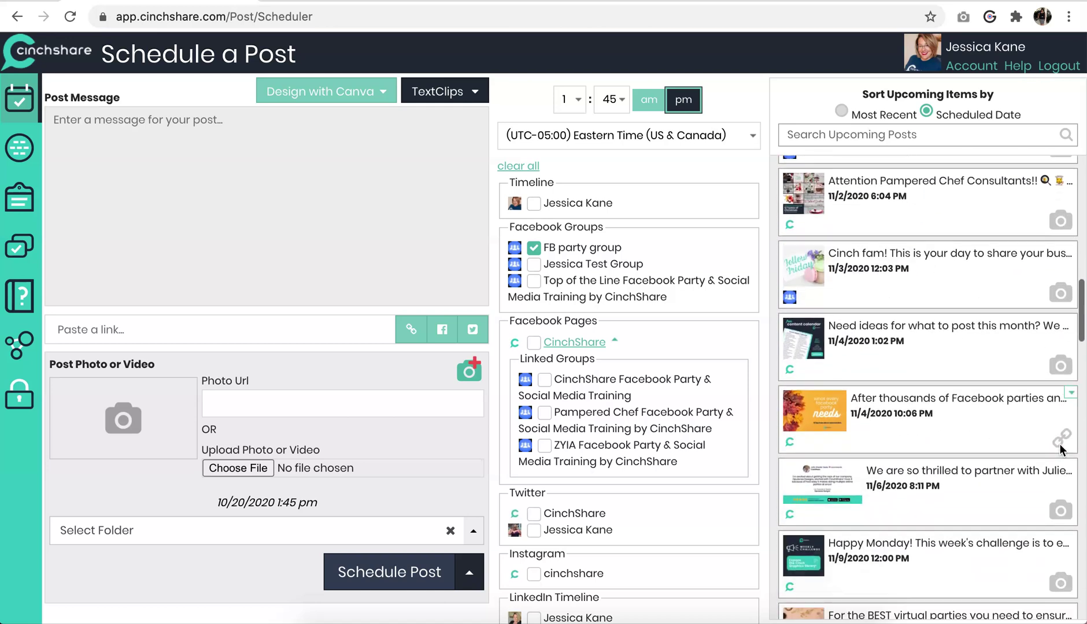
{"action": "scroll", "coordinate": [1060, 443], "scroll_direction": "up", "scroll_amount": 15}
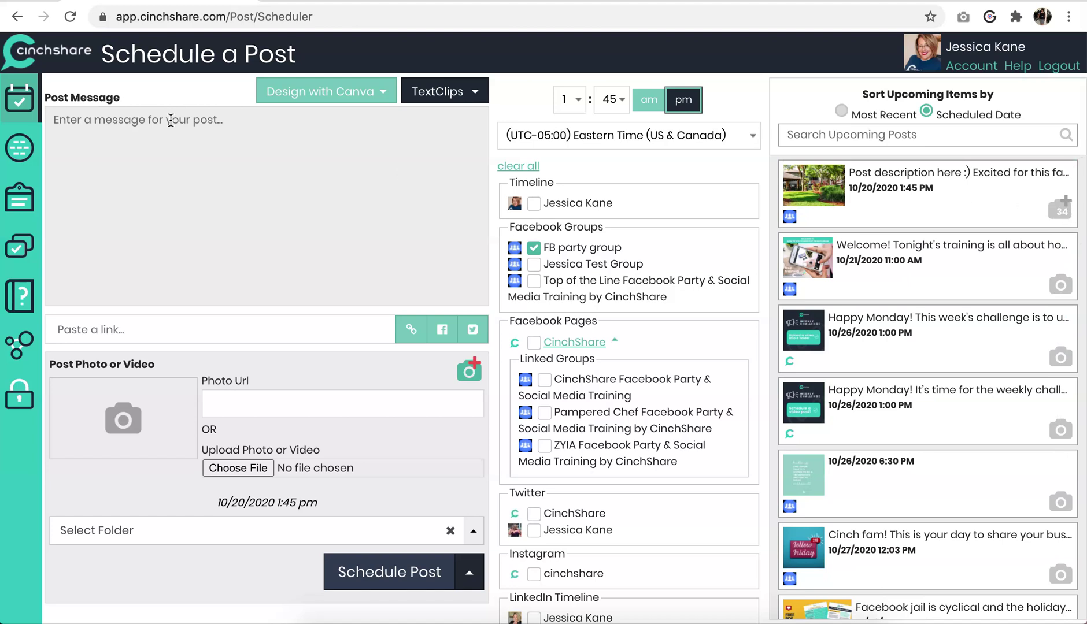
{"action": "left_click", "coordinate": [16, 252]}
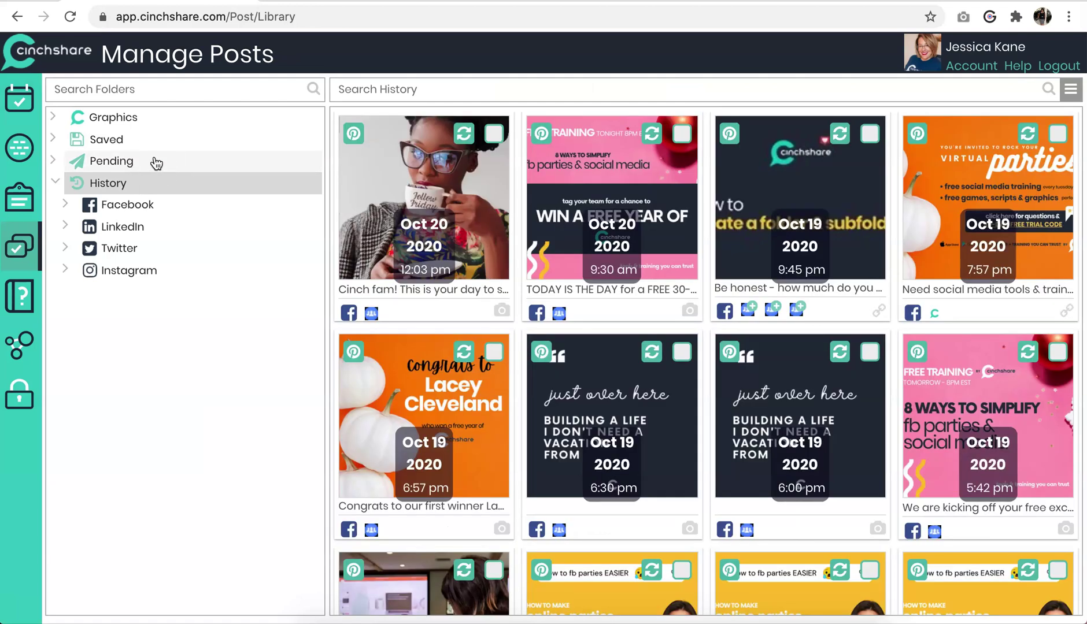
Open the Oct 20 1:45 pm post from Pending, scroll its photos, and close the details.
{"action": "left_click", "coordinate": [154, 163]}
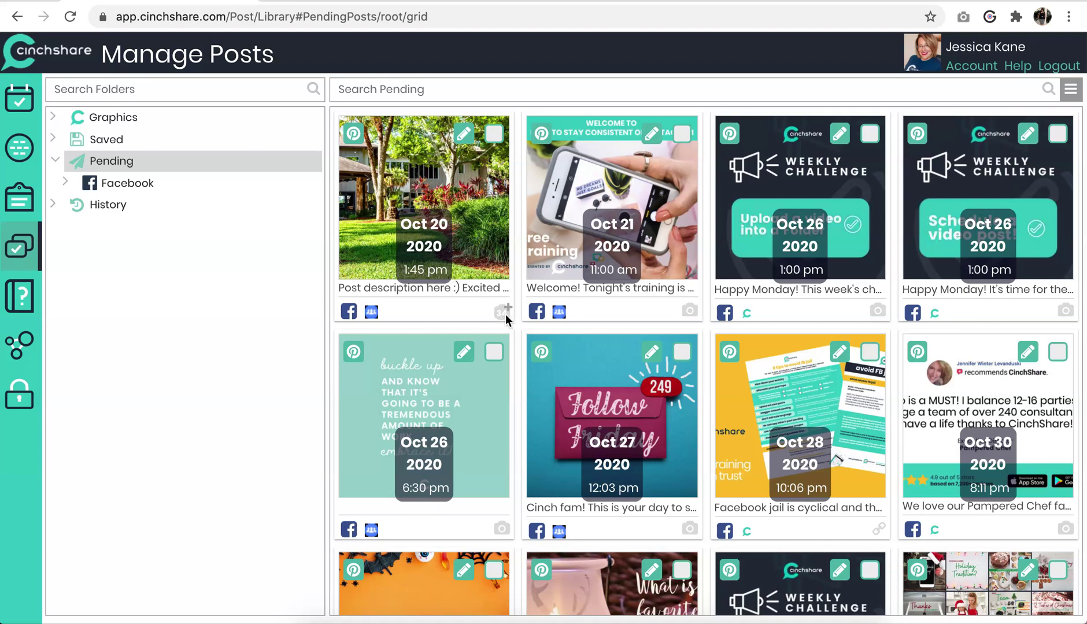
{"action": "left_click", "coordinate": [471, 218]}
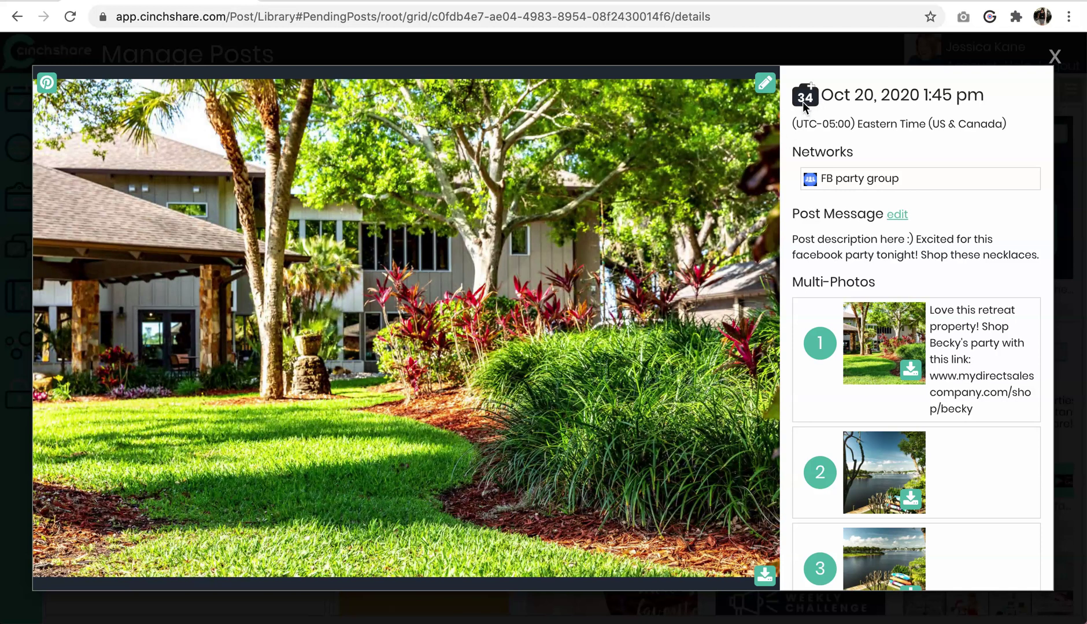
{"action": "scroll", "coordinate": [897, 441], "scroll_direction": "down", "scroll_amount": 20}
{"action": "scroll", "coordinate": [896, 441], "scroll_direction": "down", "scroll_amount": 20}
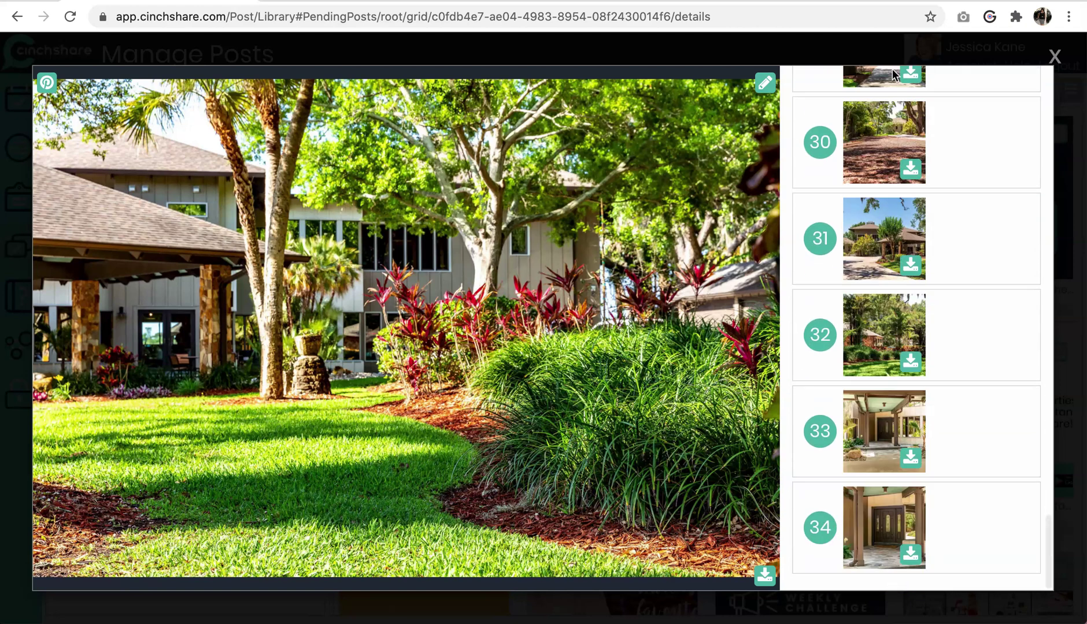
{"action": "scroll", "coordinate": [908, 365], "scroll_direction": "up", "scroll_amount": 20}
{"action": "scroll", "coordinate": [907, 365], "scroll_direction": "up", "scroll_amount": 10}
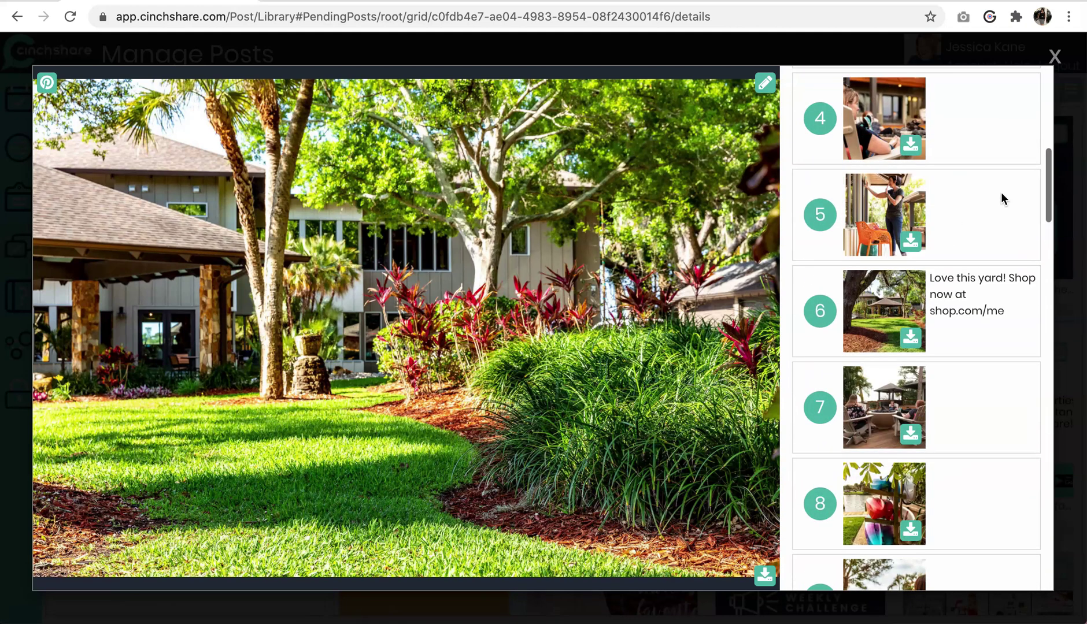
{"action": "left_click", "coordinate": [1055, 56]}
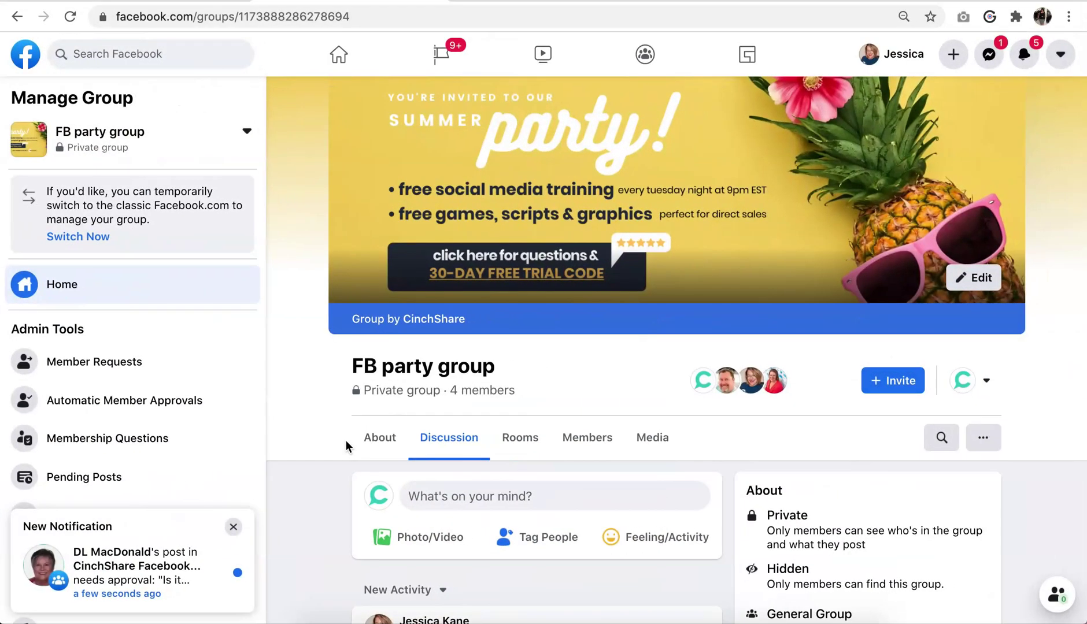
Scroll the FB party group feed to the 'Just now' CinchShare post with its photo grid.
{"action": "scroll", "coordinate": [347, 445], "scroll_direction": "down", "scroll_amount": 3}
{"action": "scroll", "coordinate": [346, 445], "scroll_direction": "down", "scroll_amount": 5}
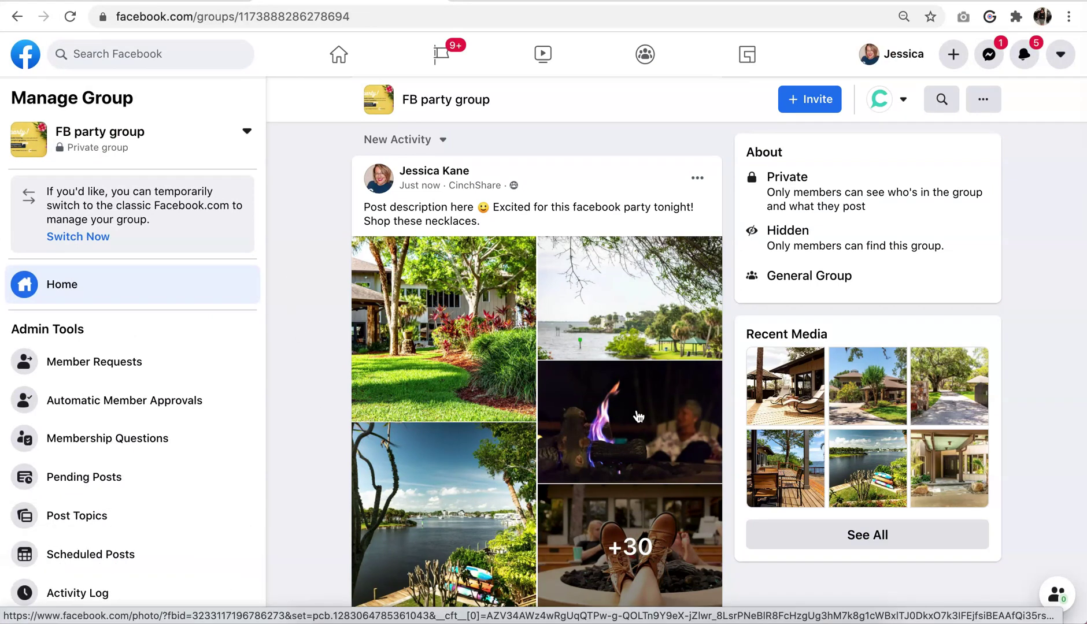
{"action": "scroll", "coordinate": [638, 416], "scroll_direction": "down", "scroll_amount": 2}
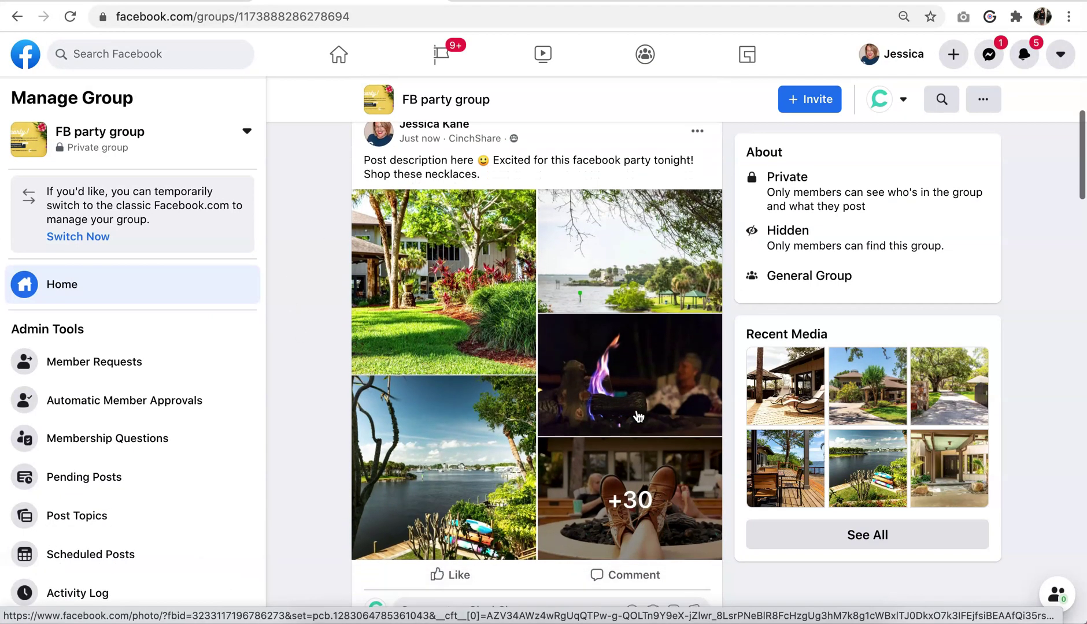
{"action": "scroll", "coordinate": [638, 416], "scroll_direction": "up", "scroll_amount": 2}
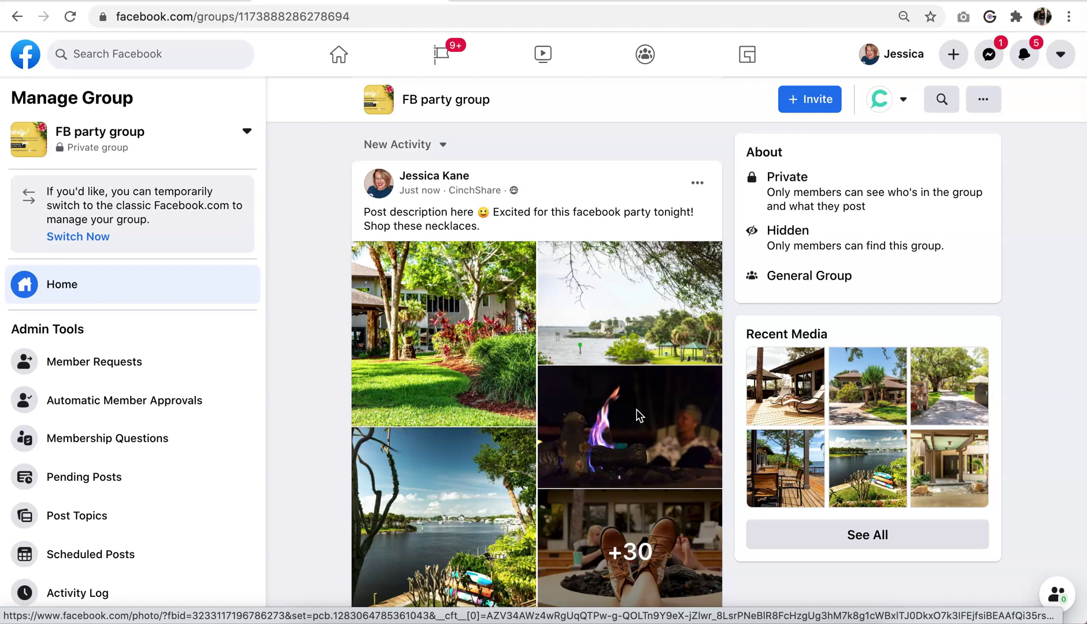
Open the +30 album tile, step through six photos, and close the viewer.
{"action": "scroll", "coordinate": [639, 415], "scroll_direction": "down", "scroll_amount": 1}
{"action": "left_click", "coordinate": [636, 509]}
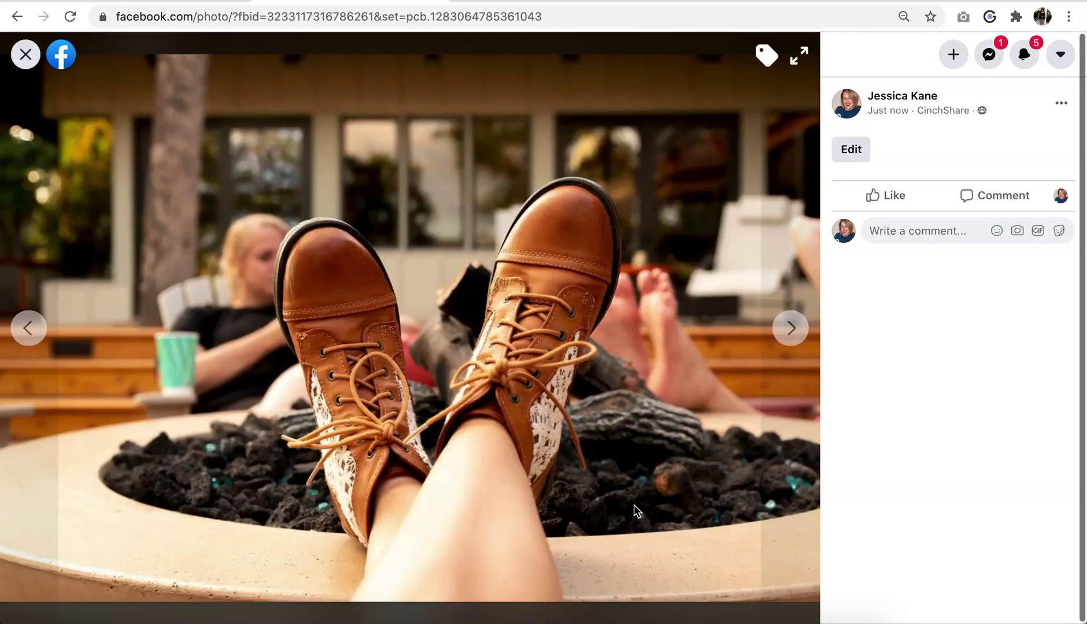
{"action": "left_click", "coordinate": [791, 327]}
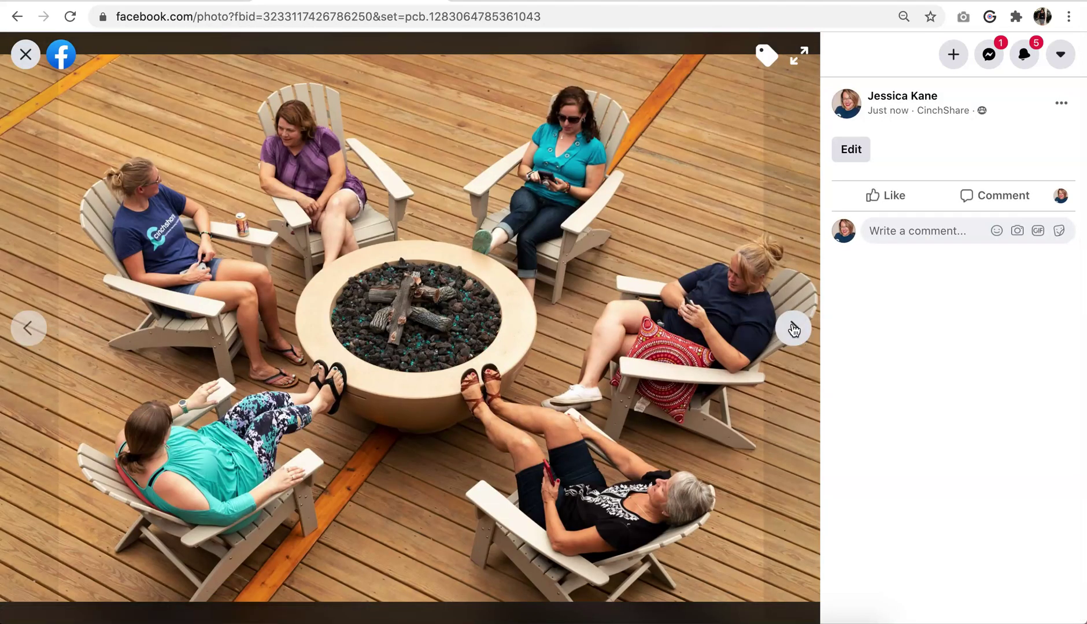
{"action": "left_click", "coordinate": [793, 328]}
{"action": "left_click", "coordinate": [794, 328]}
{"action": "left_click", "coordinate": [793, 328]}
{"action": "left_click", "coordinate": [793, 329]}
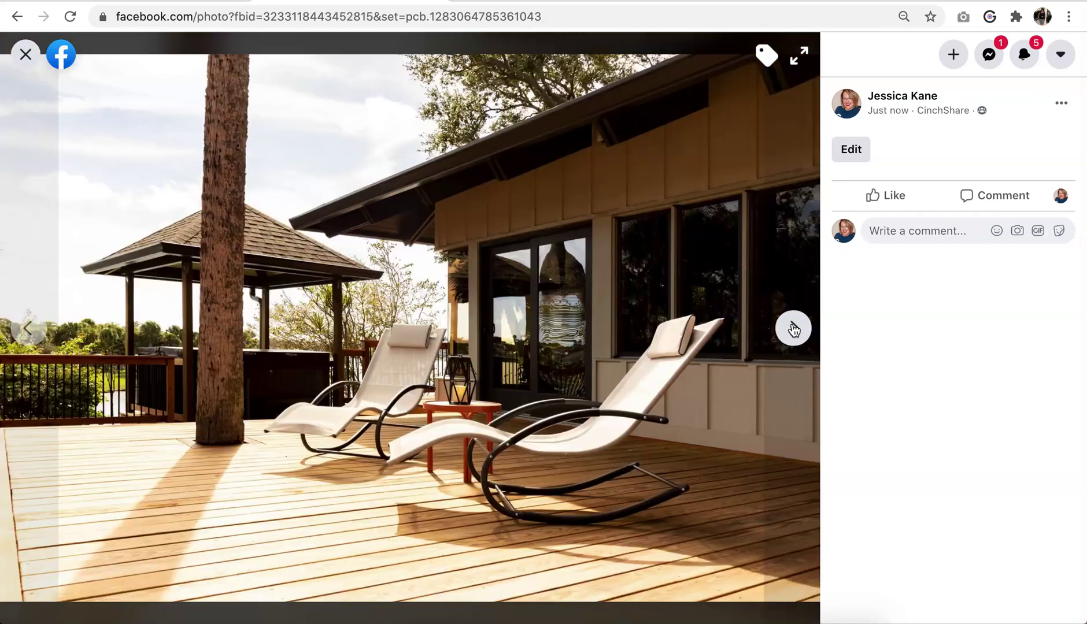
{"action": "left_click", "coordinate": [793, 328]}
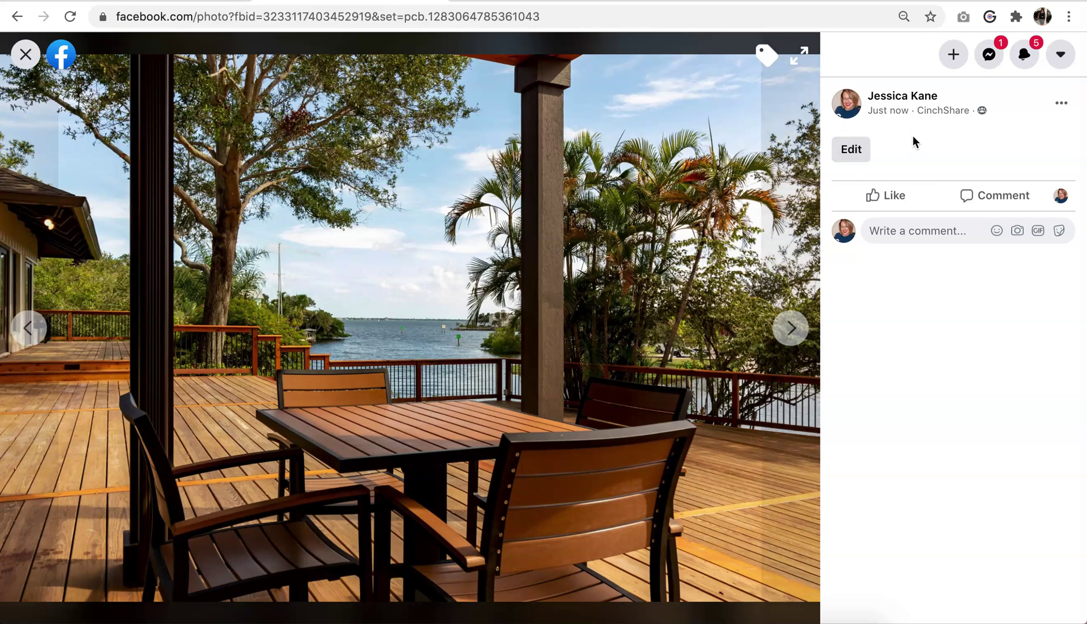
{"action": "left_click", "coordinate": [26, 54]}
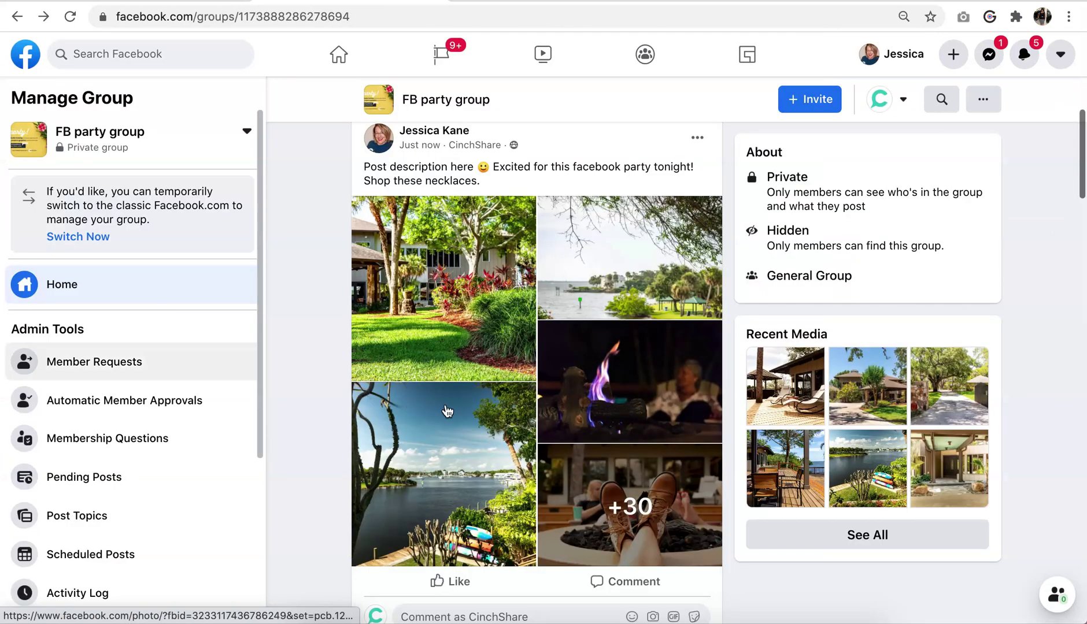
Open the garden photo, select its caption and link, then page through five more photos.
{"action": "left_click", "coordinate": [447, 353]}
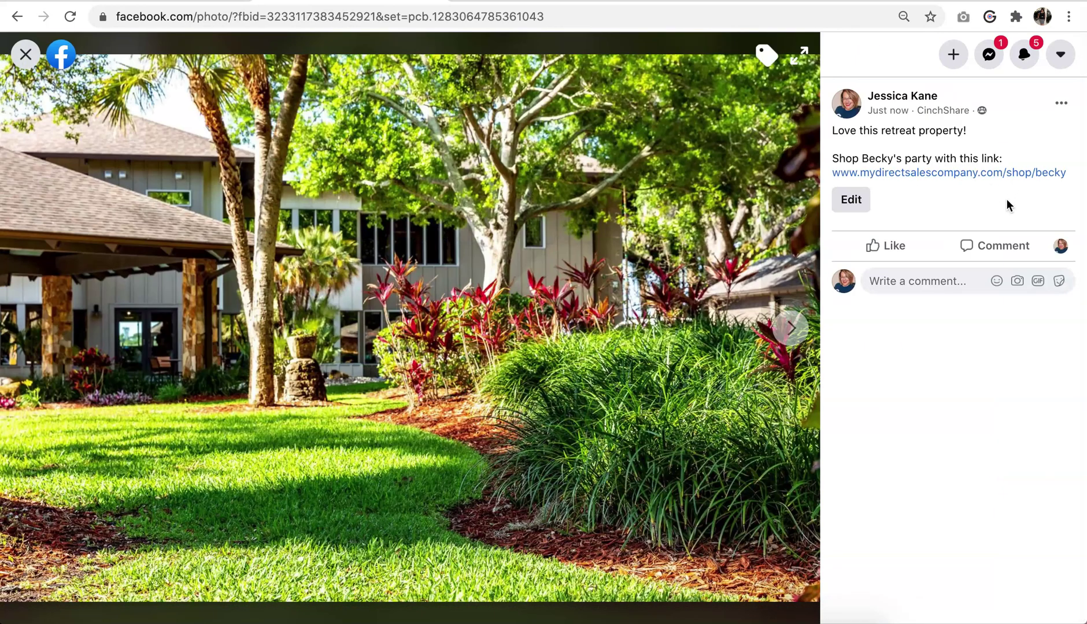
{"action": "left_click_drag", "start_coordinate": [850, 131], "coordinate": [1040, 175]}
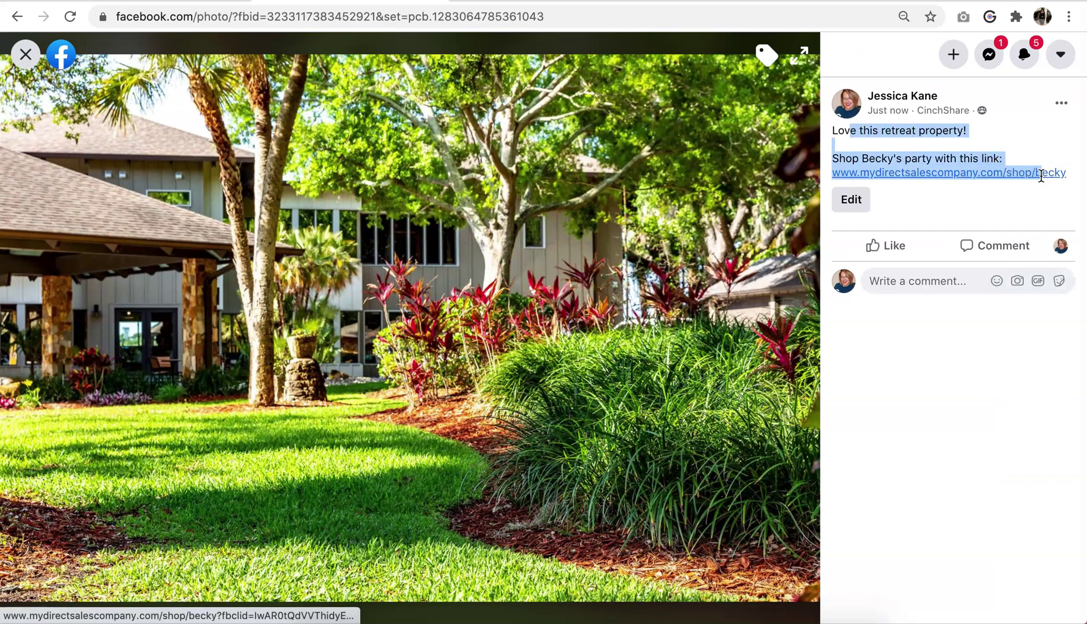
{"action": "left_click", "coordinate": [793, 328]}
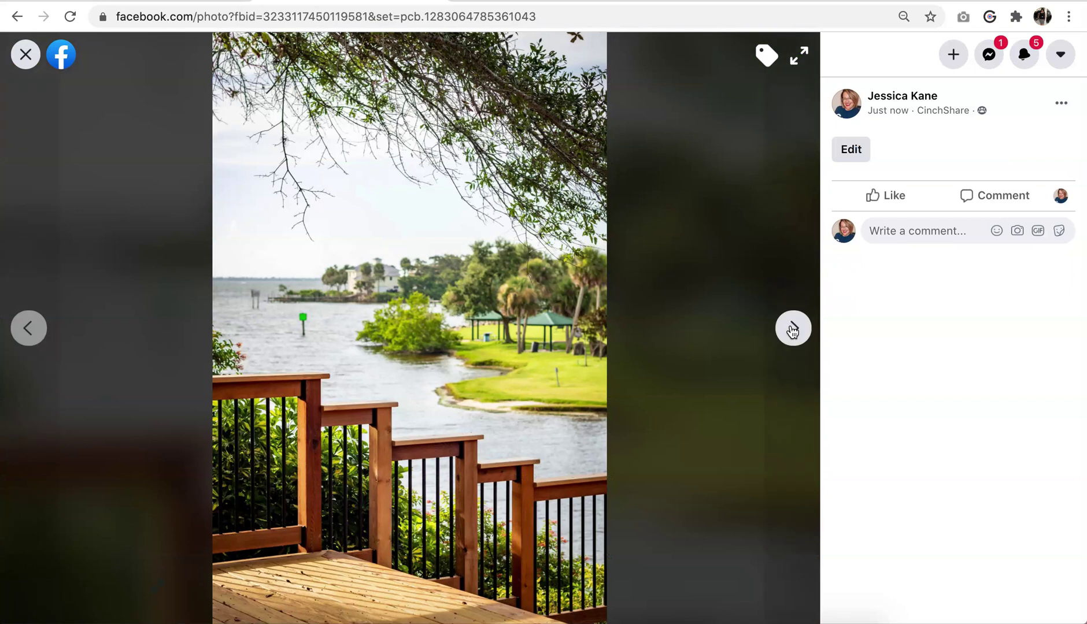
{"action": "left_click", "coordinate": [793, 330]}
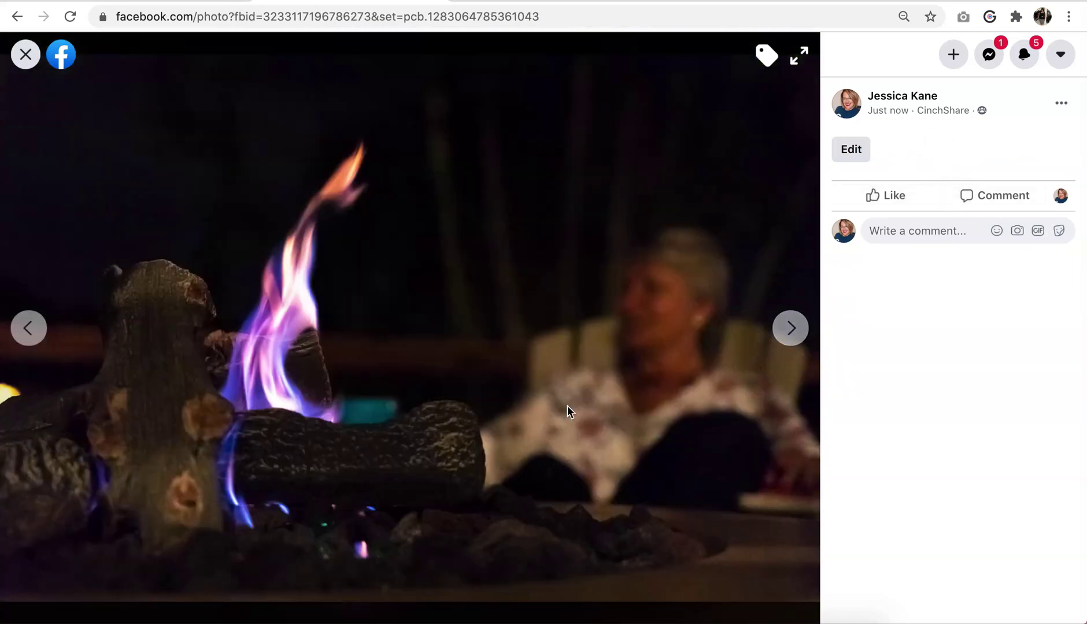
{"action": "left_click", "coordinate": [794, 333]}
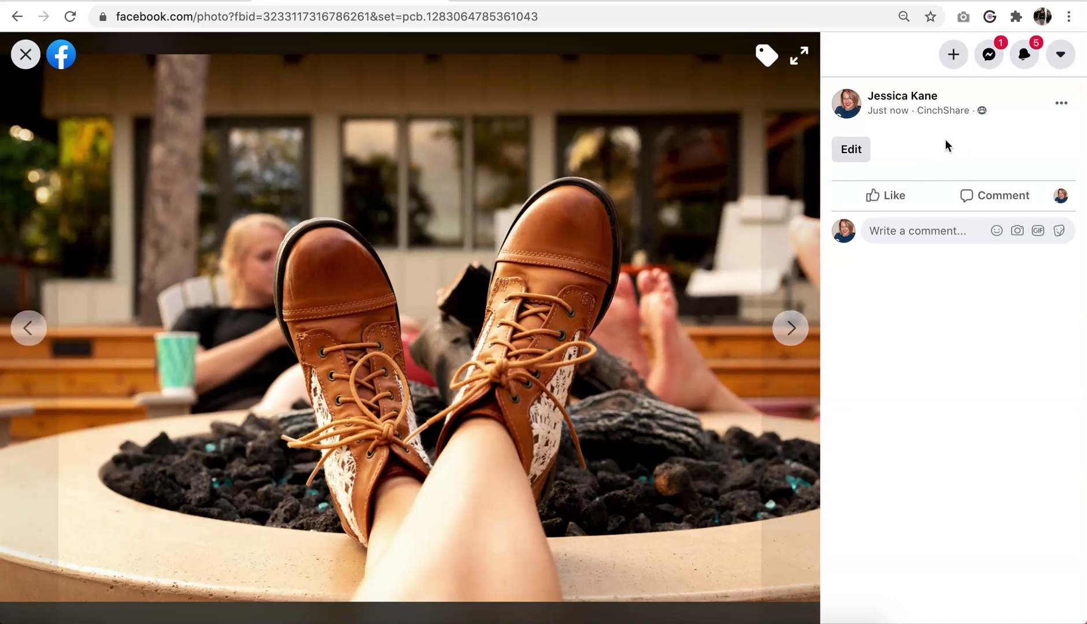
{"action": "left_click", "coordinate": [794, 328]}
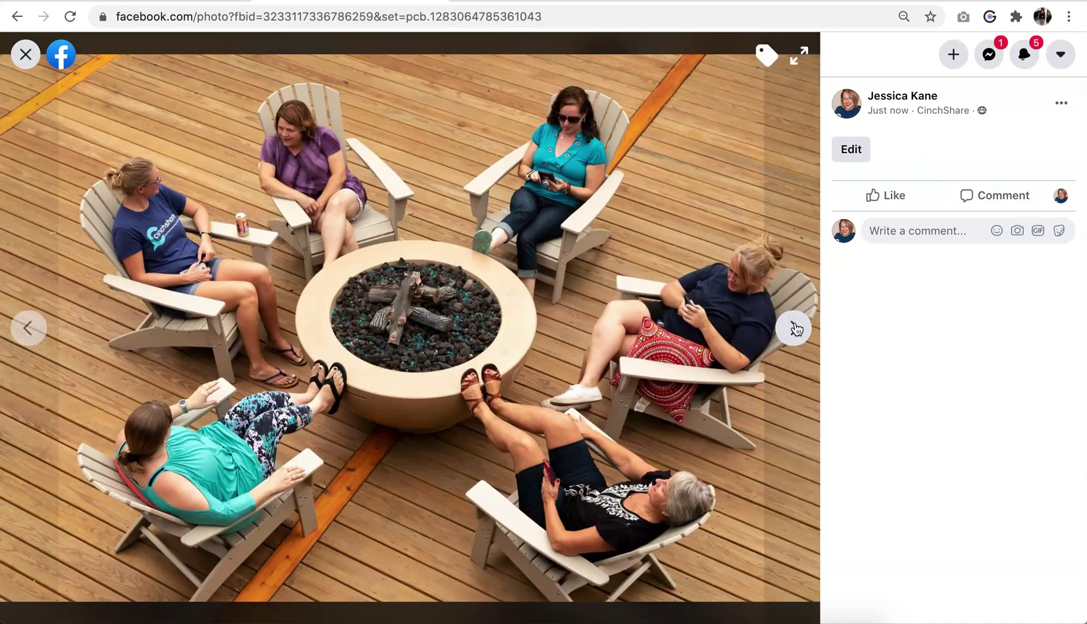
{"action": "left_click", "coordinate": [794, 327]}
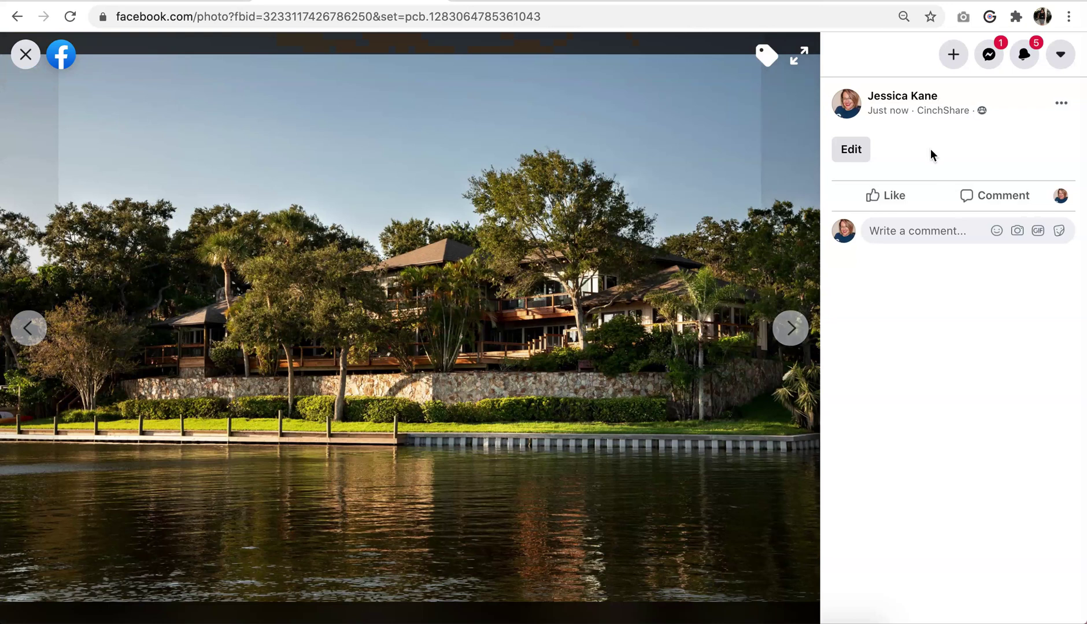
{"action": "left_click", "coordinate": [25, 54]}
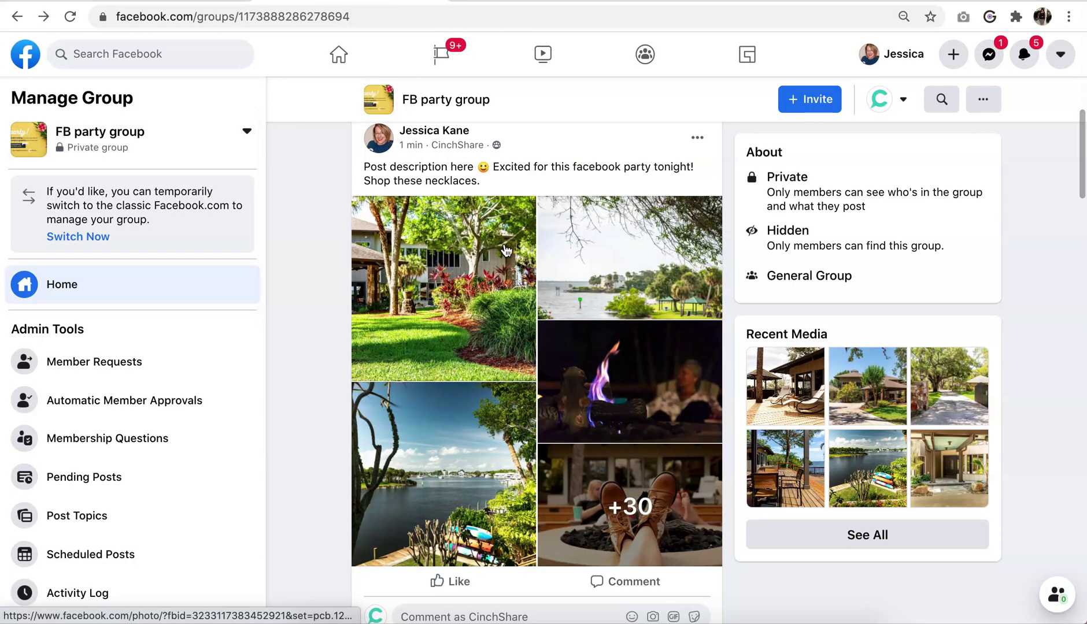
Open CinchShare's History folder of already-sent posts.
{"action": "scroll", "coordinate": [505, 250], "scroll_direction": "up", "scroll_amount": 10}
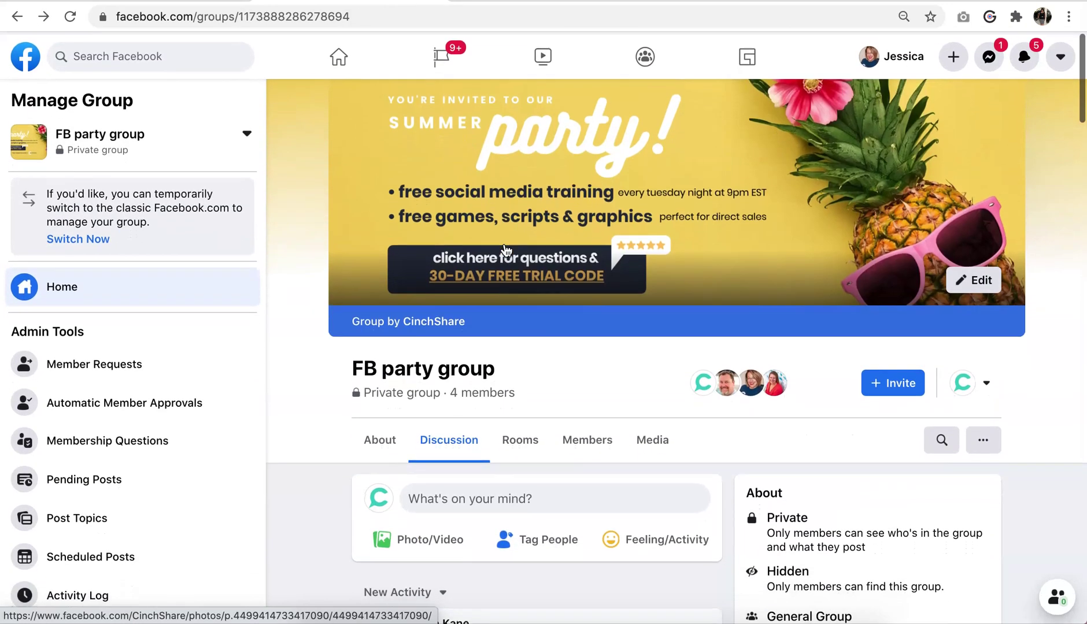
{"action": "scroll", "coordinate": [504, 249], "scroll_direction": "down", "scroll_amount": 6}
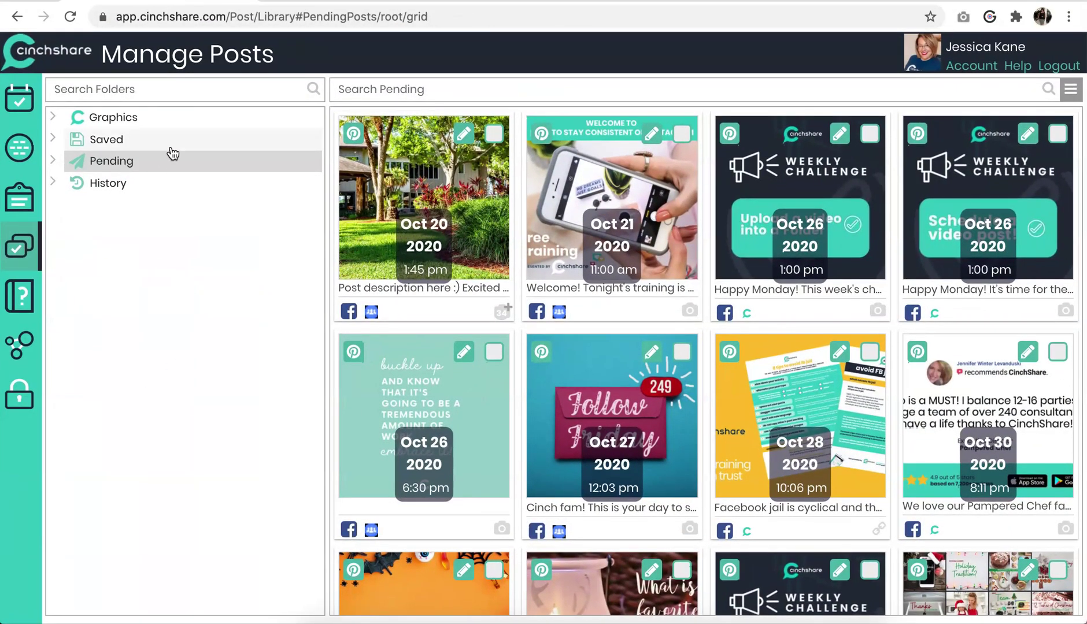
{"action": "left_click", "coordinate": [151, 185]}
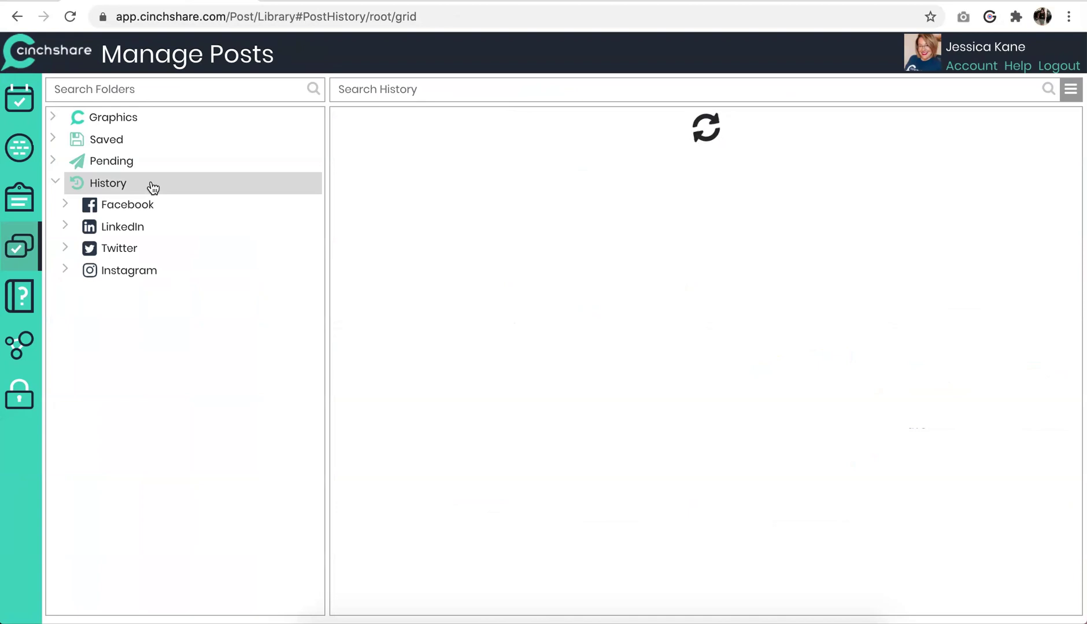